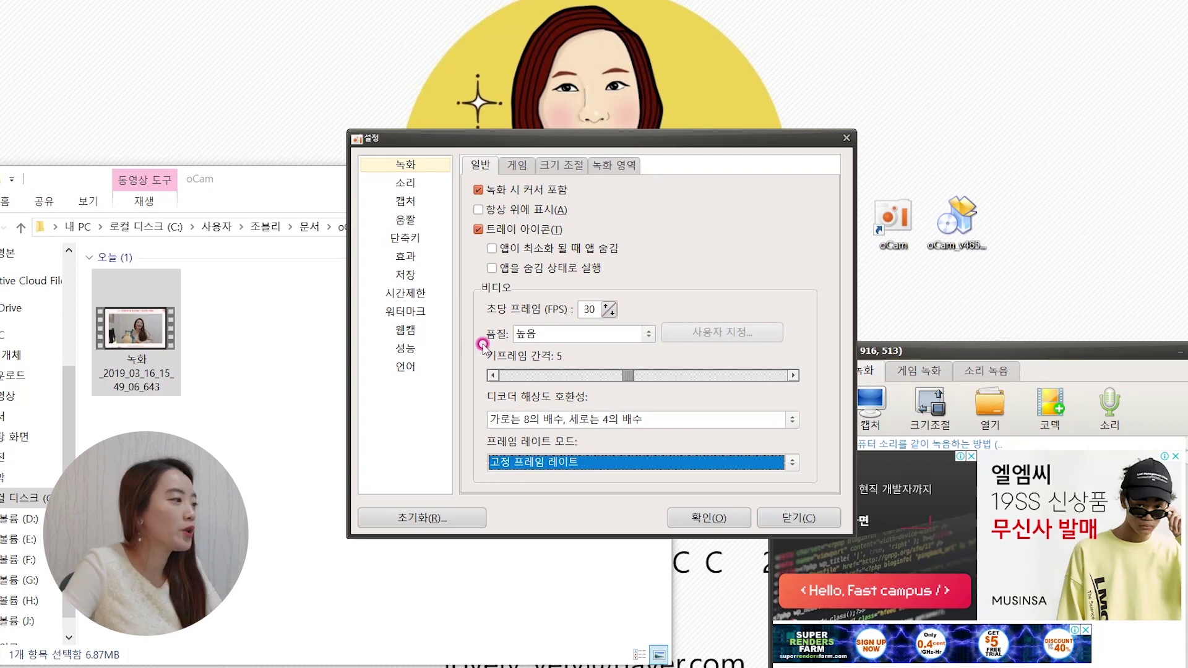
# - Choose 높음 as the recording's video quality and enable 워터마크 사용 in the watermark settings
pyautogui.click(609, 335)
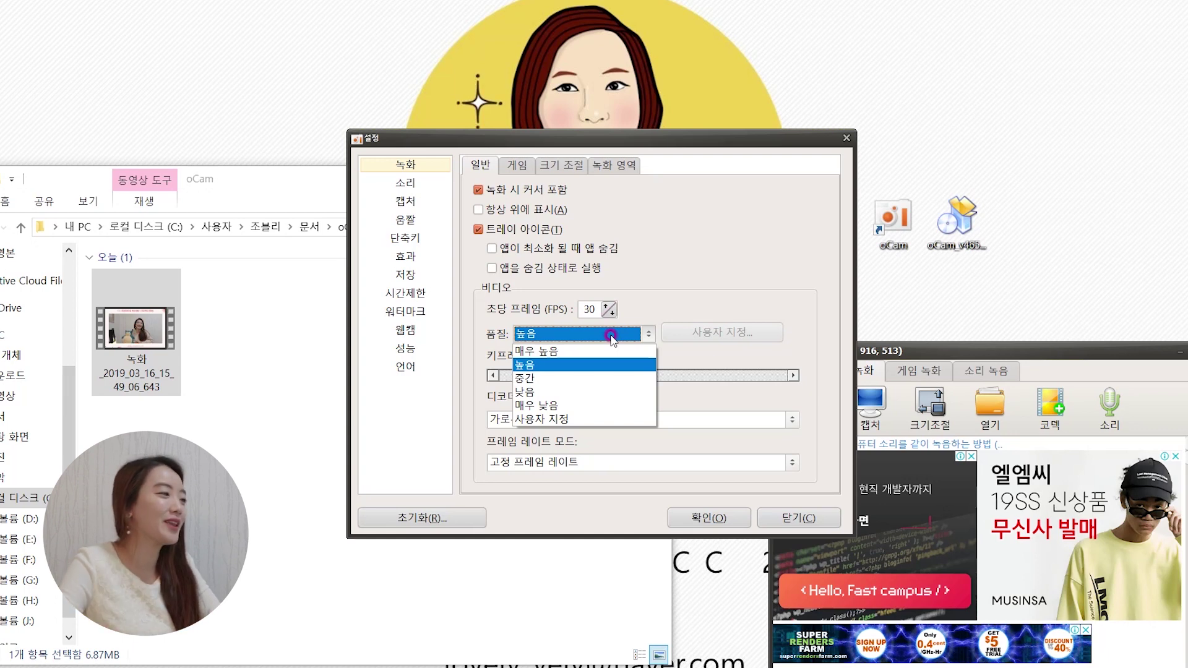
pyautogui.click(620, 365)
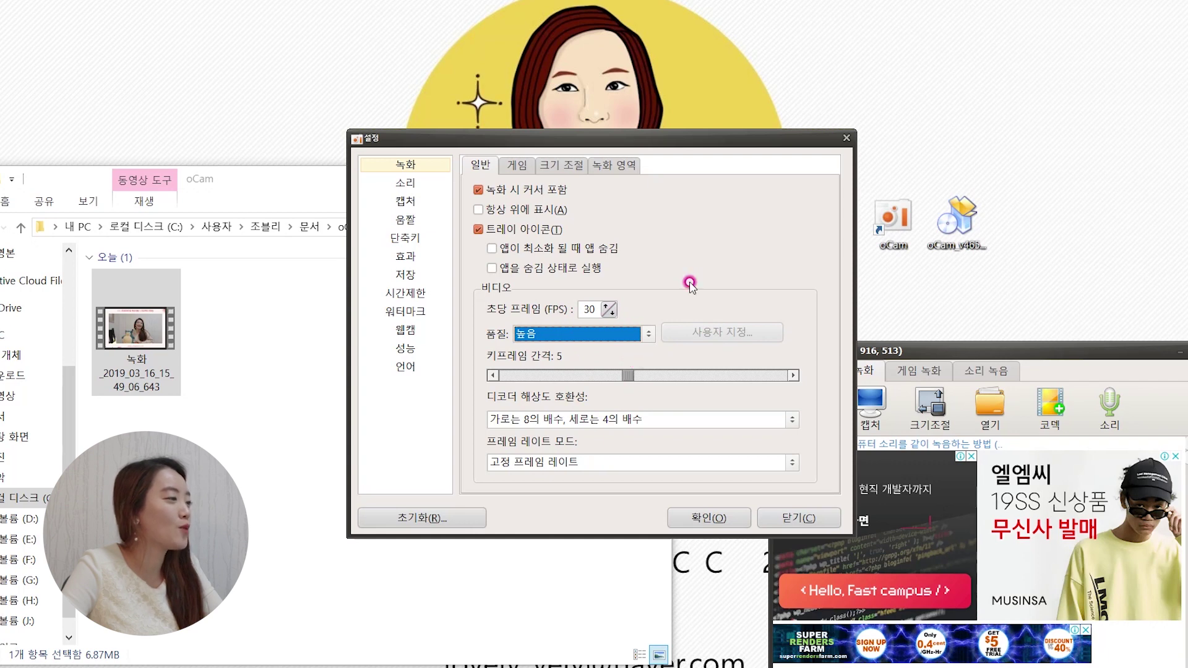
pyautogui.click(435, 317)
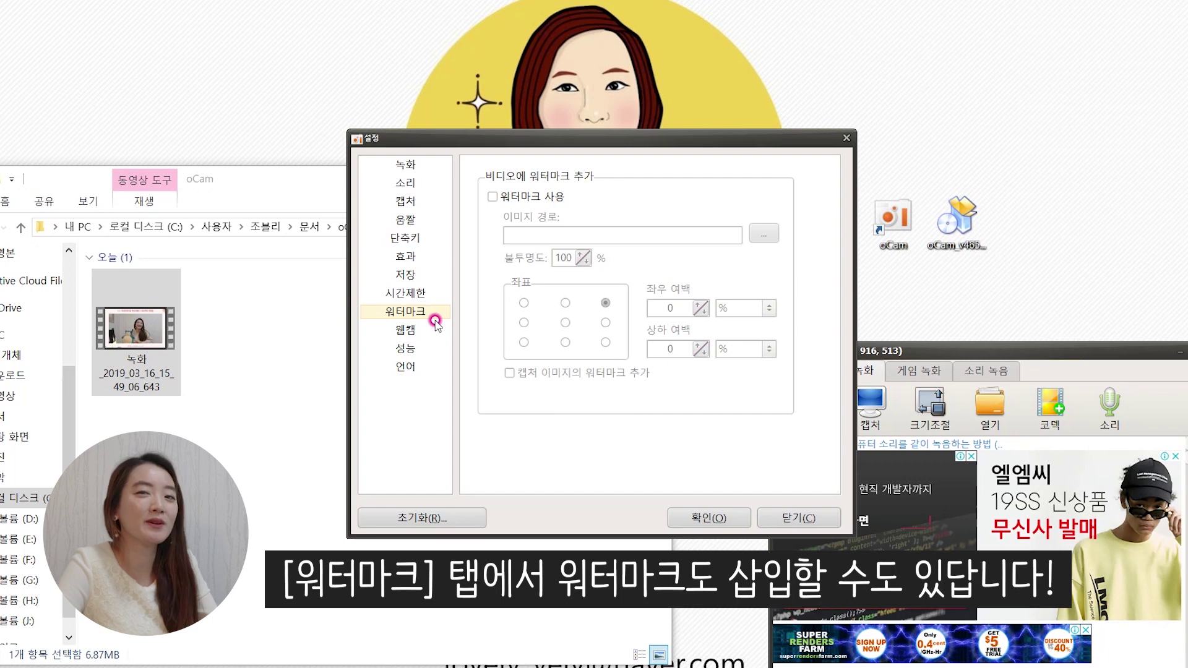
pyautogui.click(542, 197)
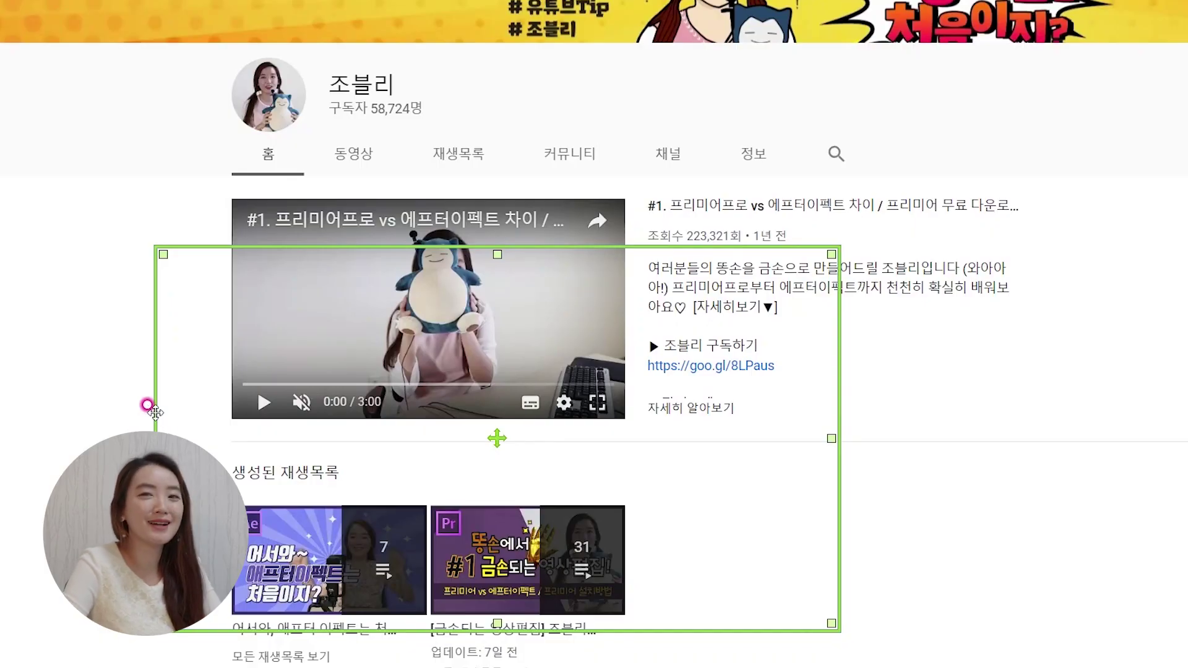
# - Fit the recording area around the YouTube channel's featured video and set the codec to 움짤 - GIF 애니메이션 (.GIF)
pyautogui.moveTo(155, 411); pyautogui.dragTo(233, 367)
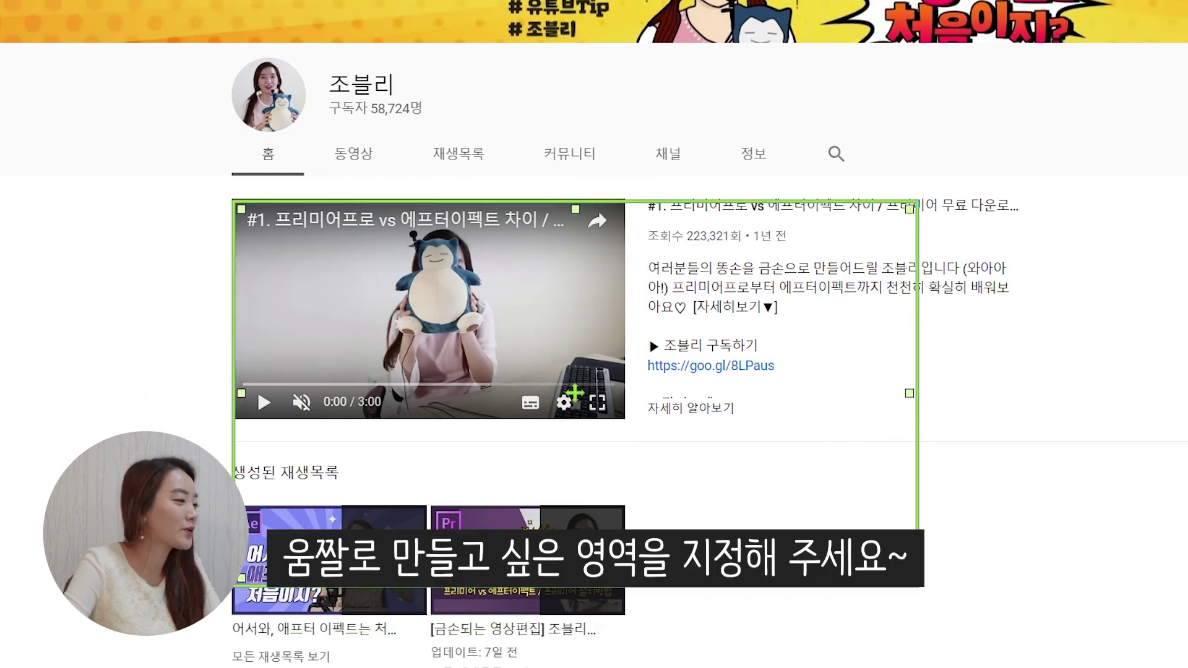
pyautogui.moveTo(909, 585); pyautogui.dragTo(624, 417)
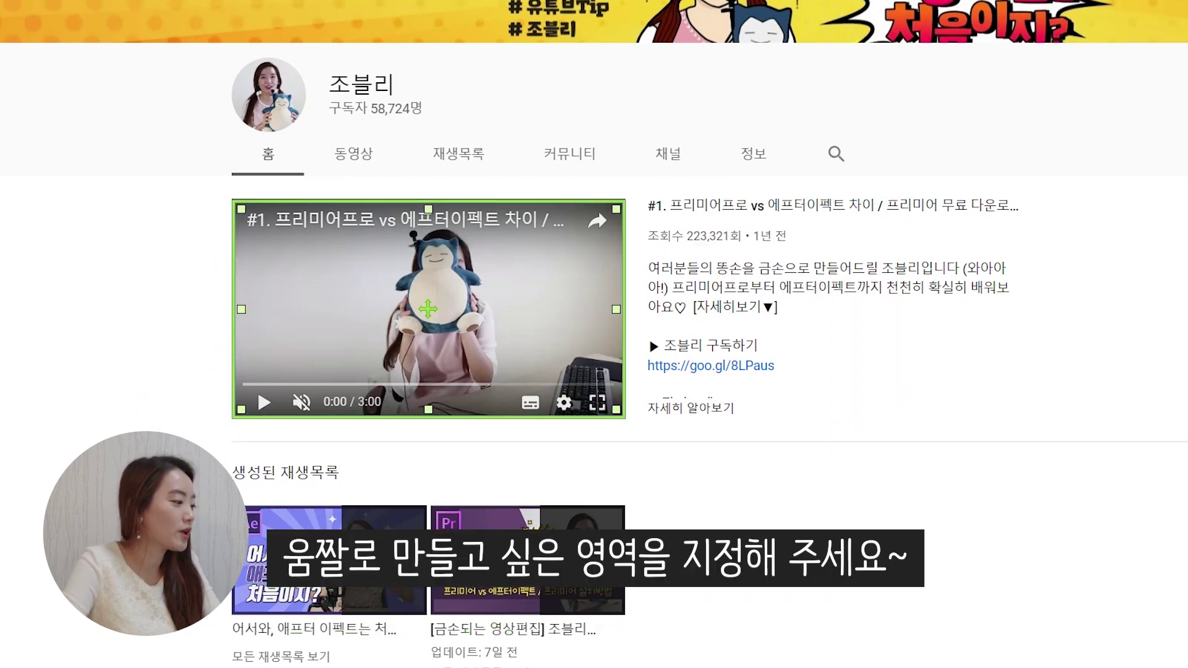
pyautogui.press('super')
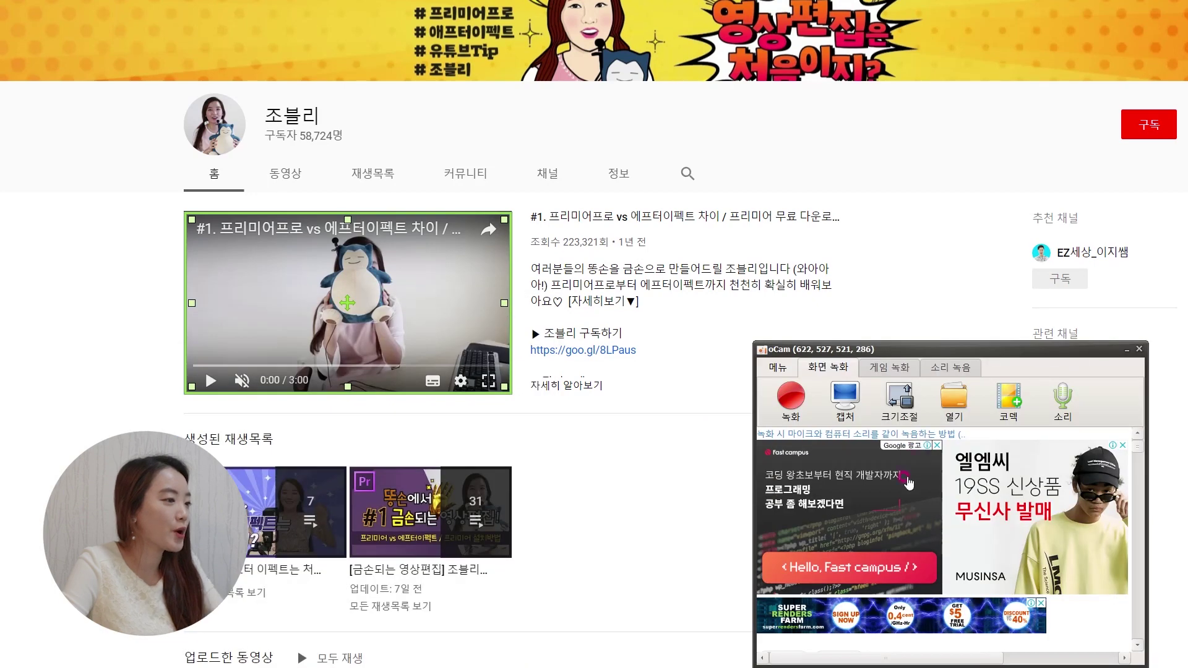
pyautogui.click(1010, 401)
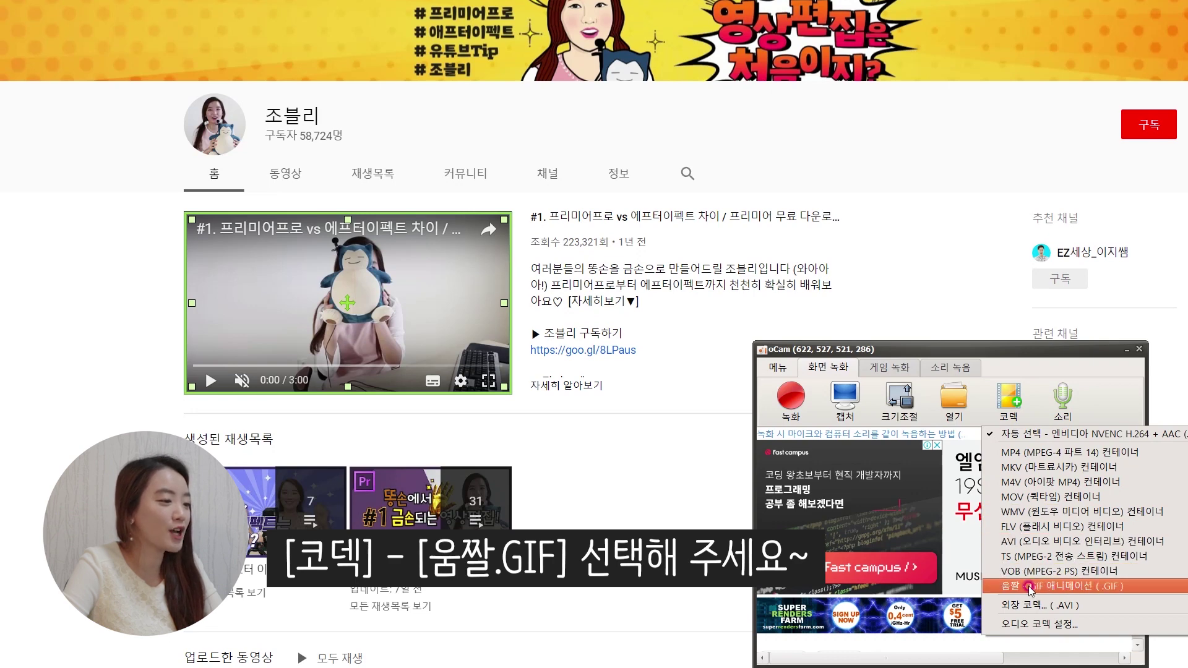
pyautogui.click(1050, 588)
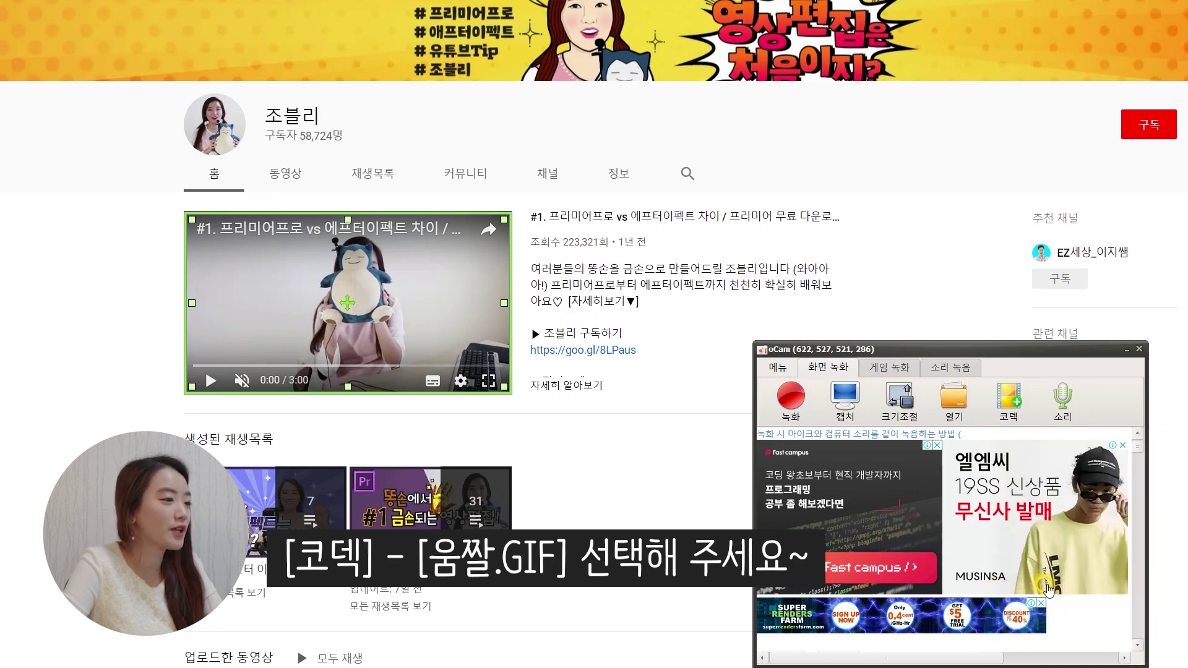
# - Record the playing YouTube video as a GIF, stop the recording, and open the file from the save folder
pyautogui.click(790, 399)
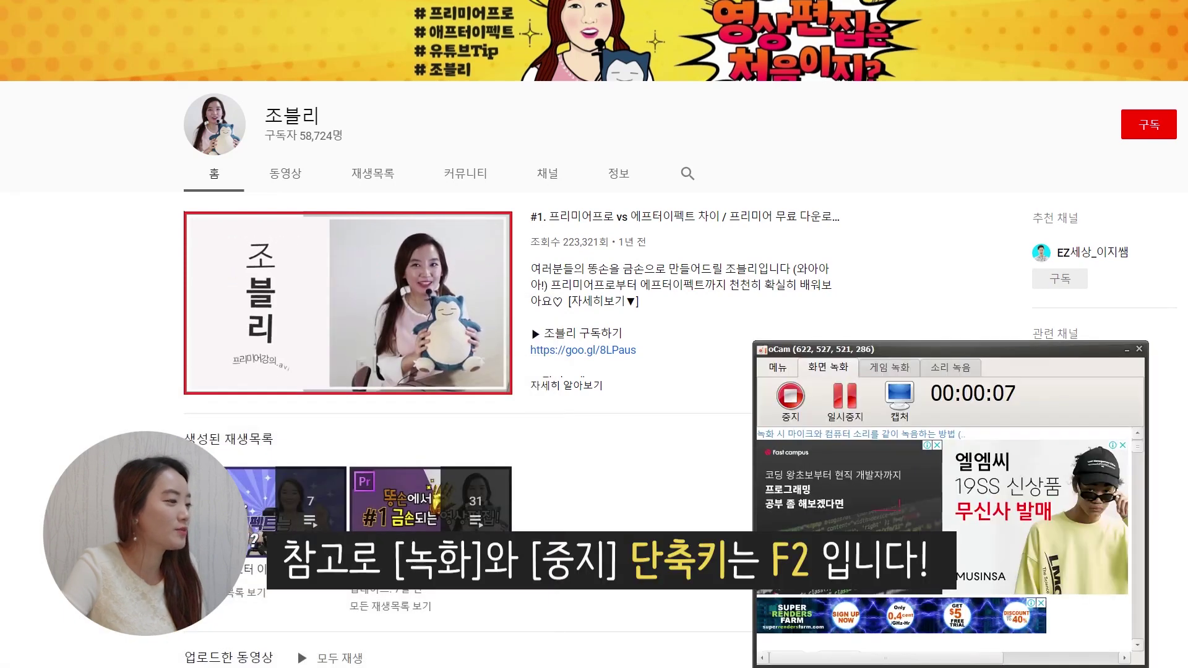
pyautogui.click(795, 415)
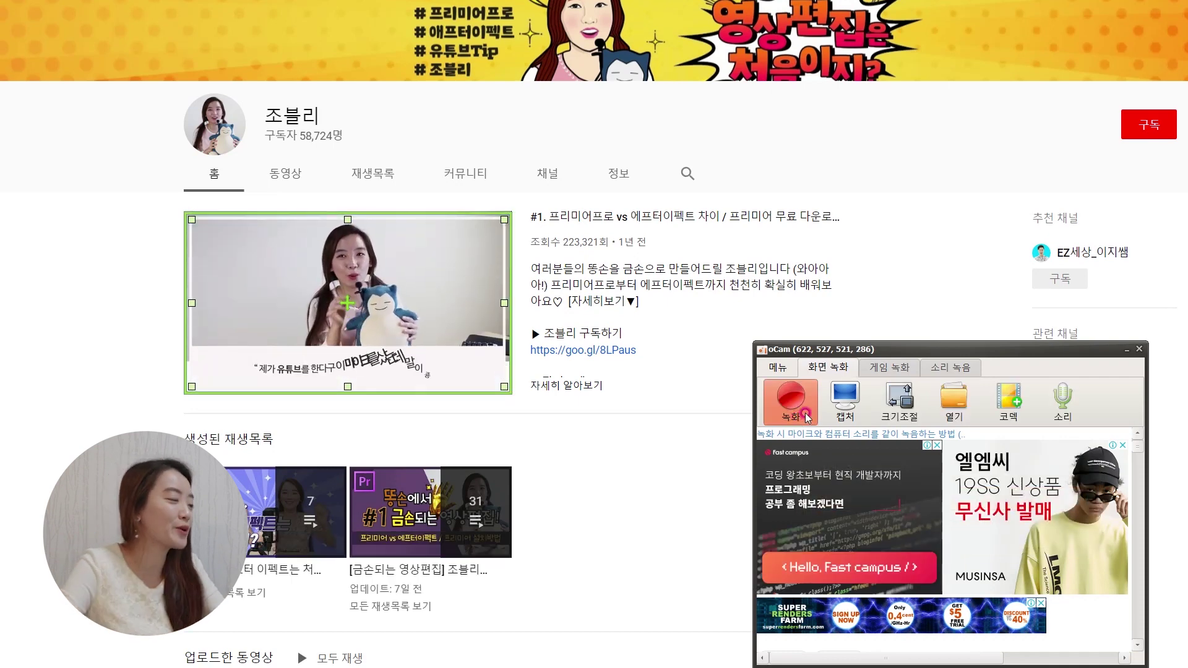
pyautogui.click(953, 399)
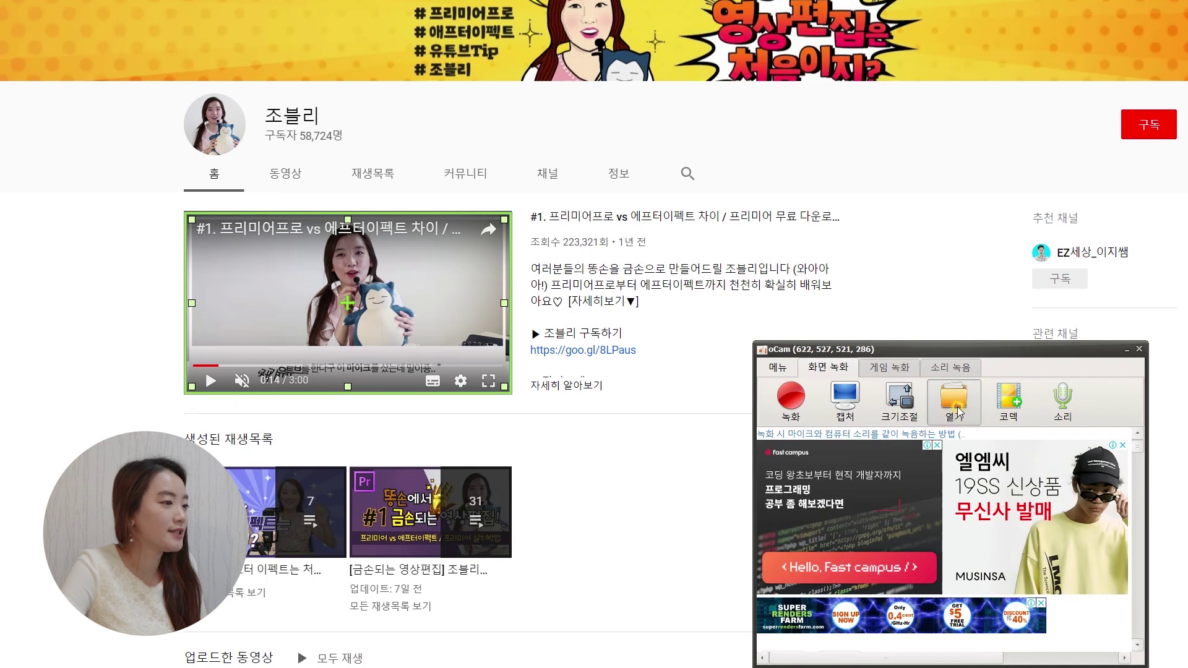
pyautogui.doubleClick(289, 312)
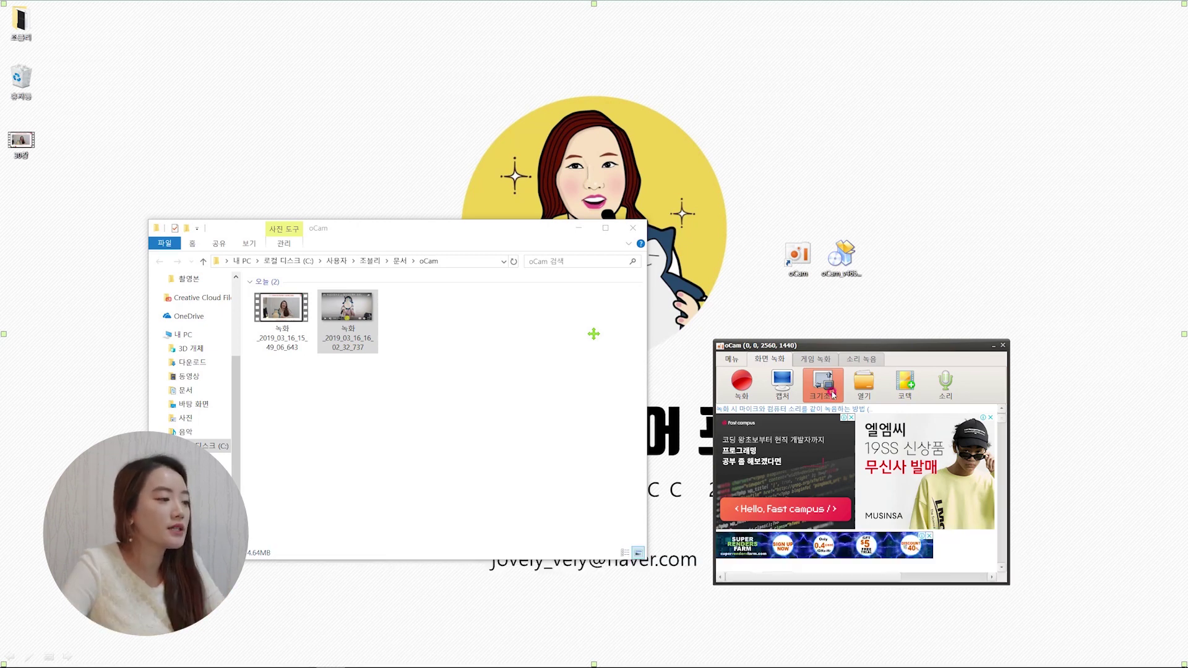
# - Try the 640x360, 800x450, 640x480 and 800x600 recording area presets, and return the area to full screen (전체화면)
pyautogui.click(832, 391)
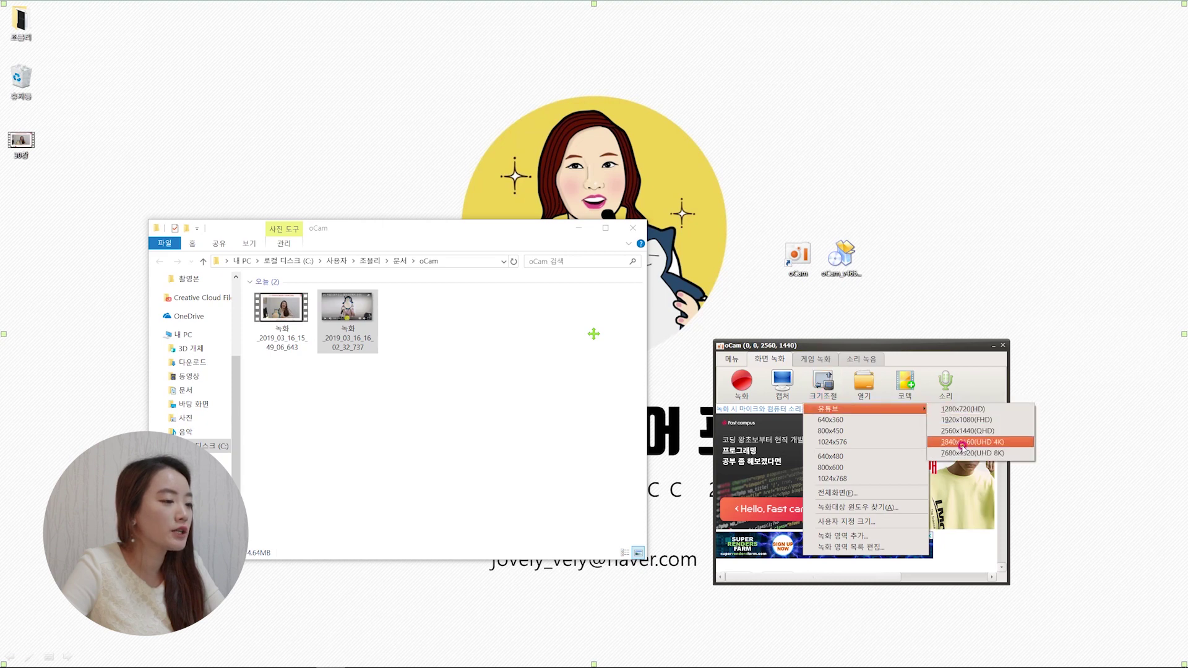
pyautogui.click(849, 421)
pyautogui.click(824, 383)
pyautogui.click(837, 430)
pyautogui.click(824, 383)
pyautogui.click(832, 456)
pyautogui.click(824, 384)
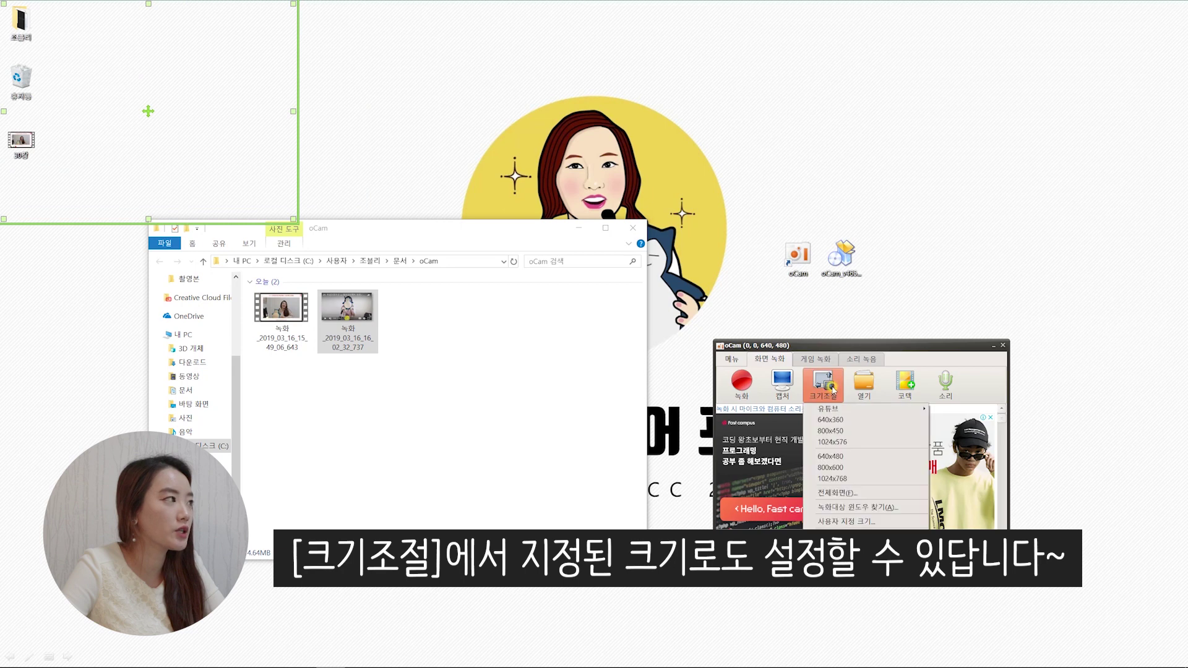
pyautogui.click(857, 467)
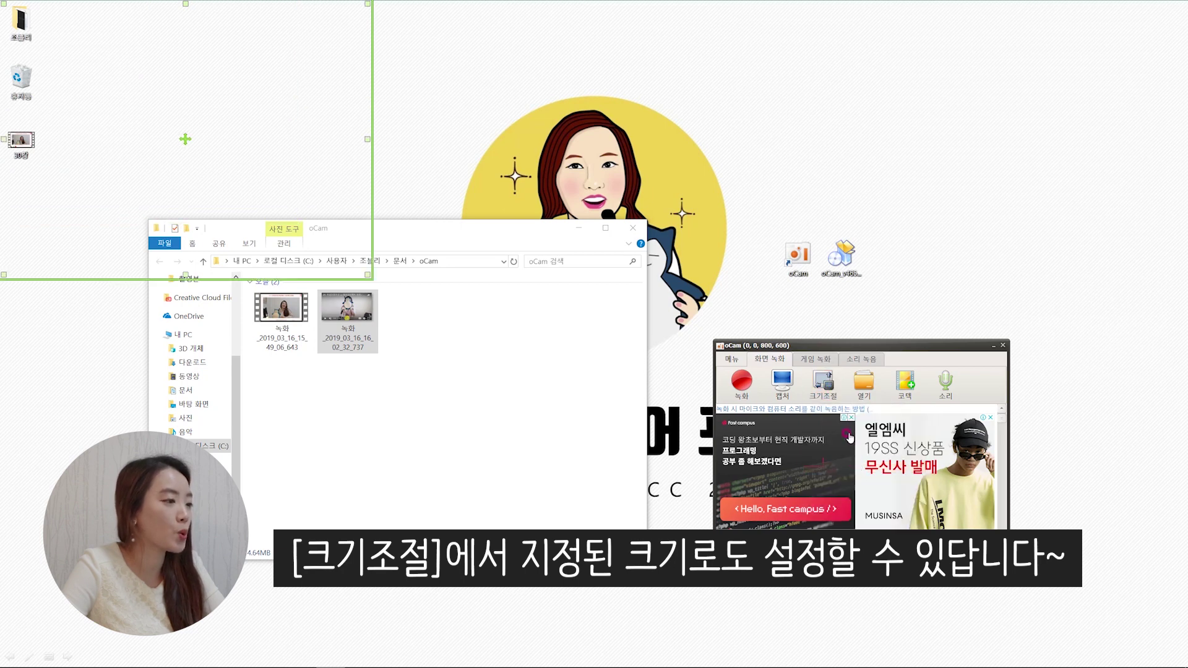
pyautogui.click(833, 398)
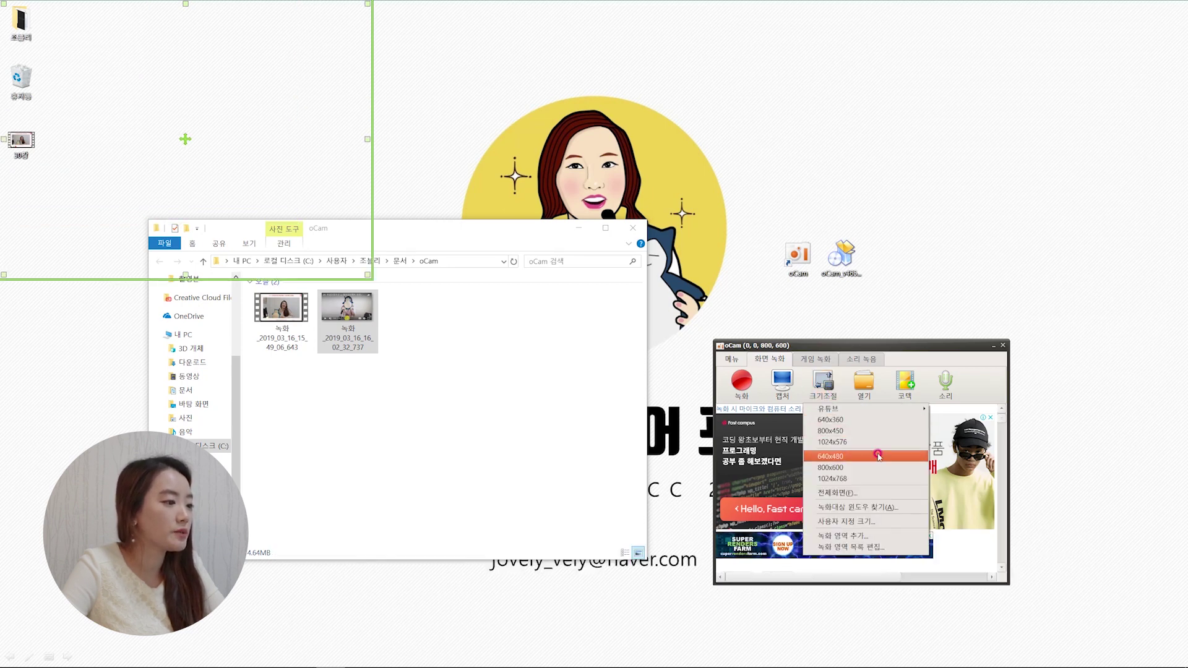
pyautogui.click(872, 493)
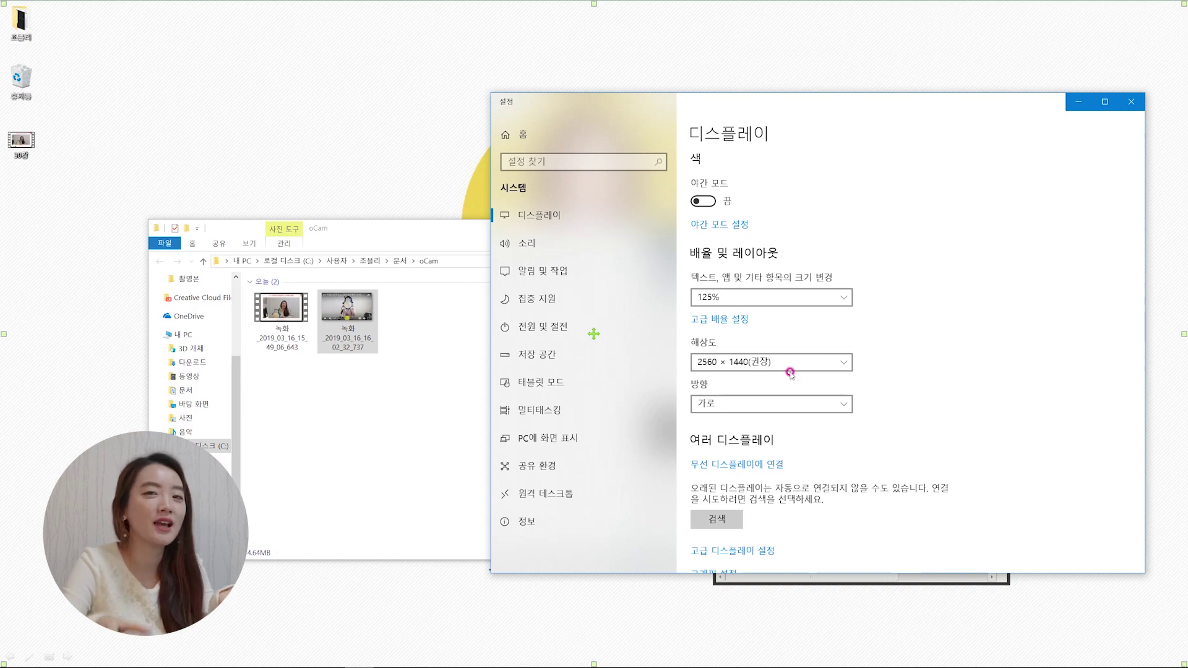
# - Close the display settings and enable 비디오 크기 조절 at 2160p UHD 4K (3840x2160) in oCam's recording options
pyautogui.click(1131, 102)
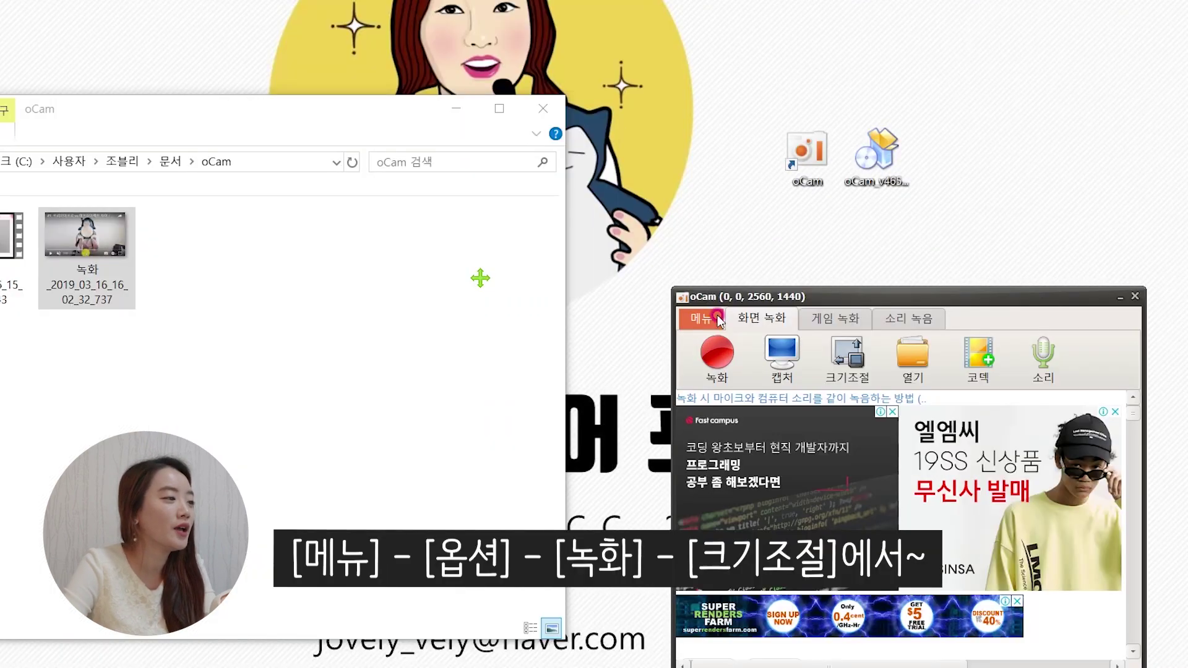
pyautogui.click(732, 359)
pyautogui.click(724, 339)
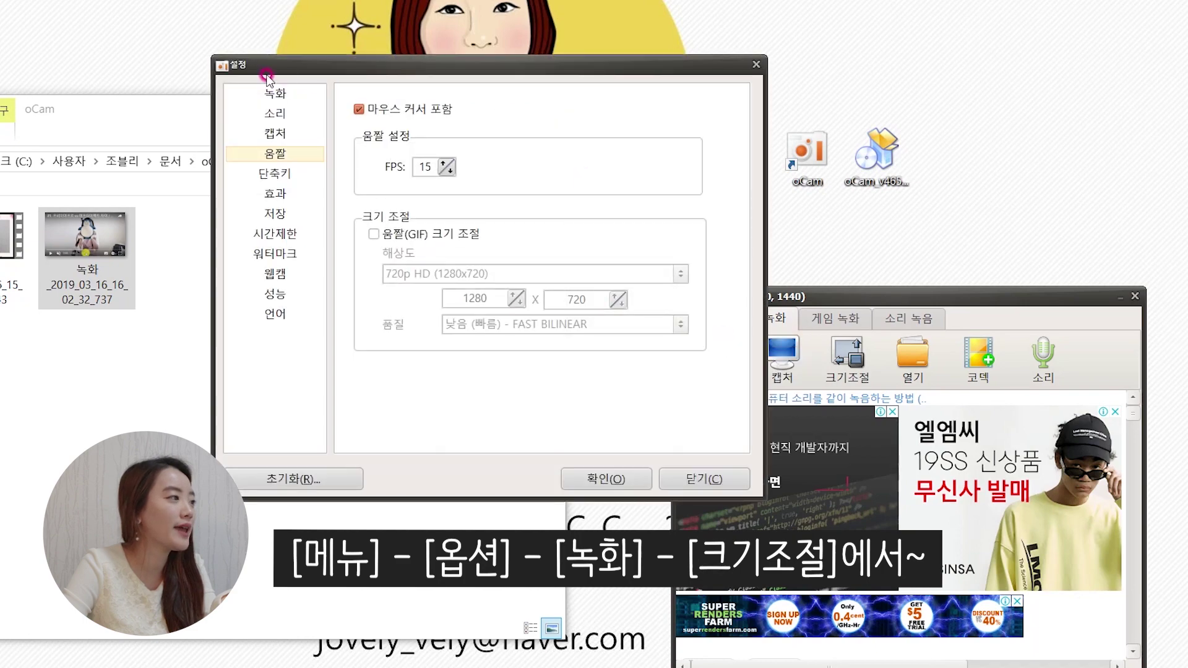
pyautogui.click(272, 93)
pyautogui.click(433, 99)
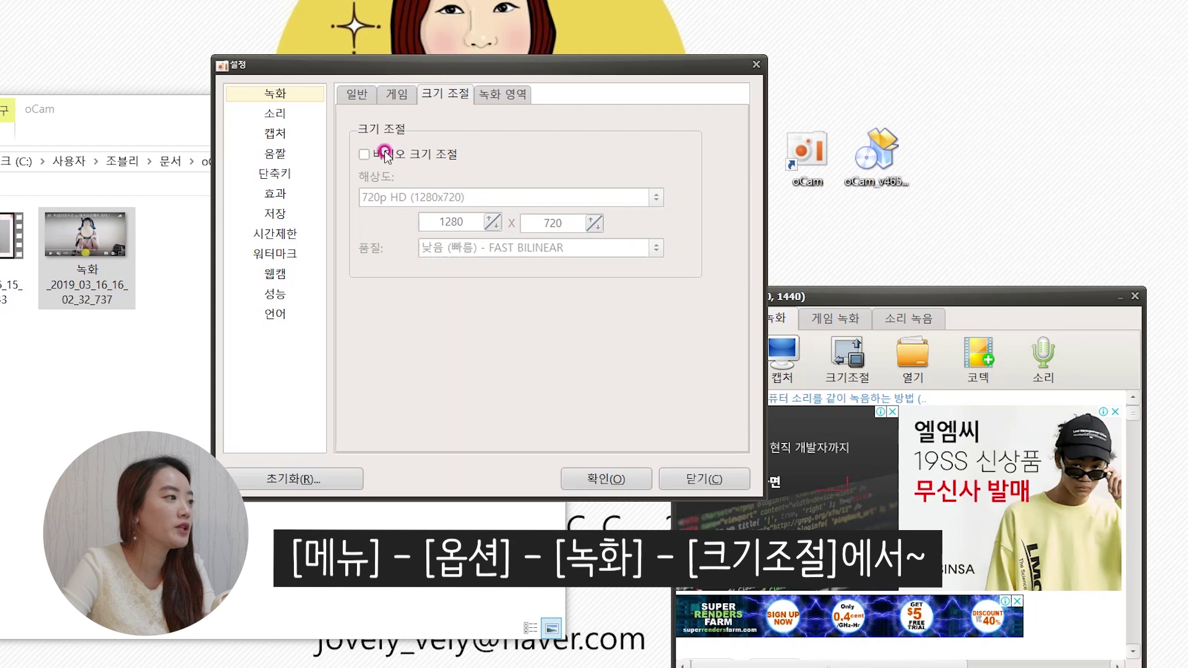
pyautogui.click(363, 154)
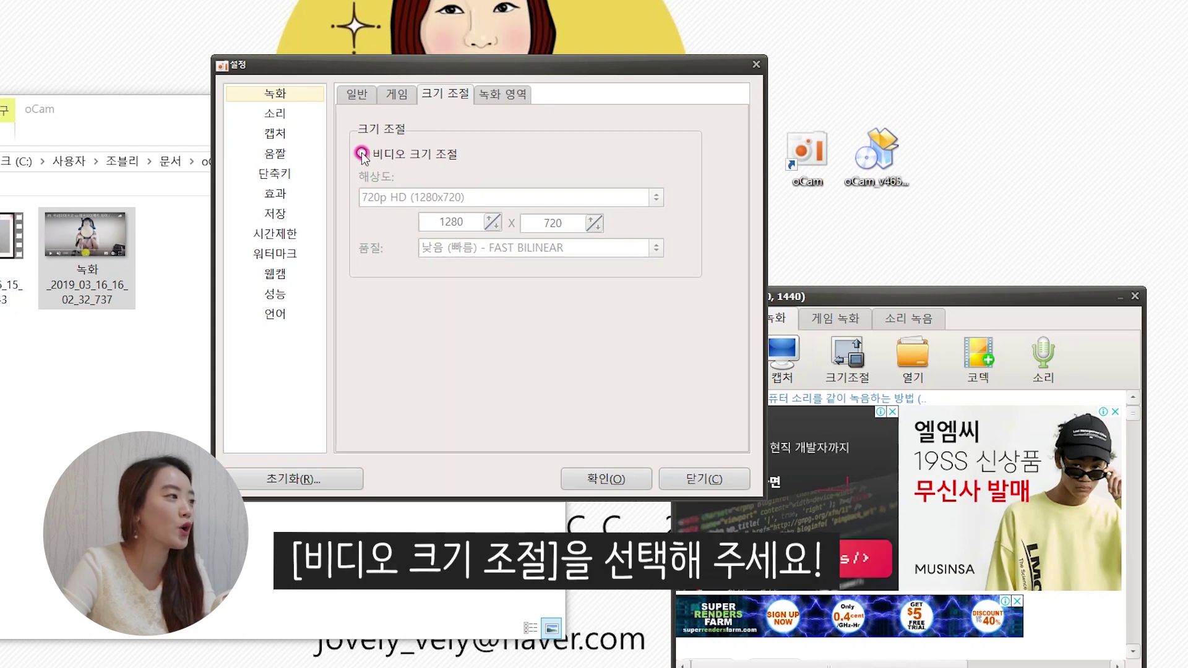
pyautogui.click(642, 199)
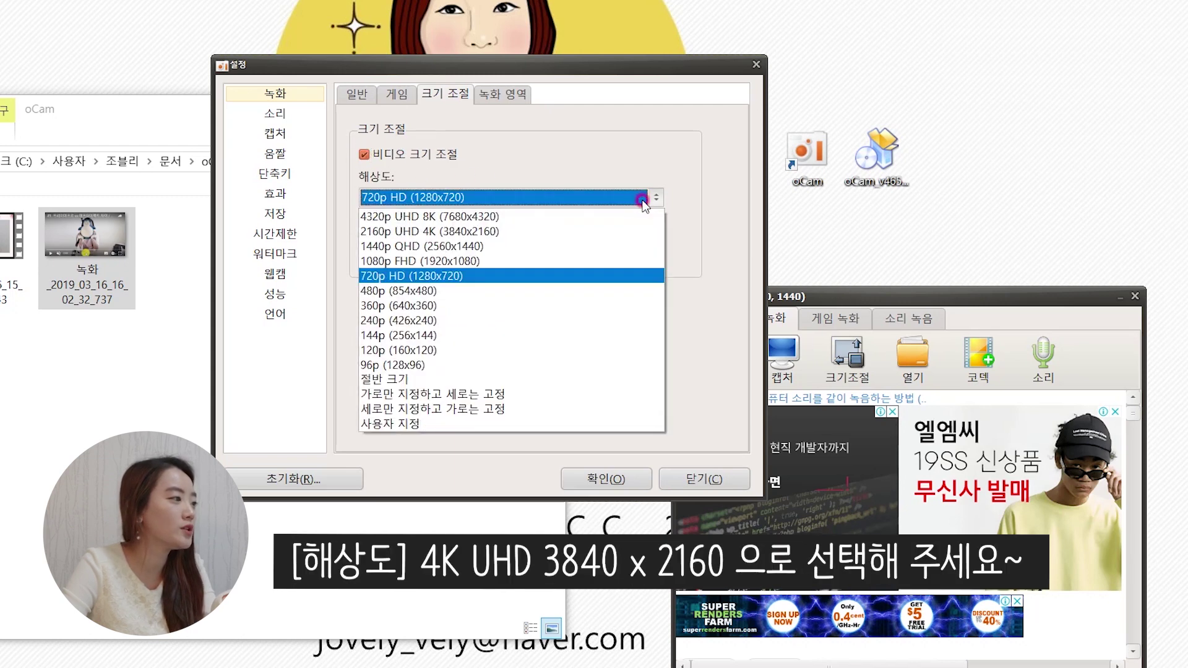
pyautogui.click(626, 230)
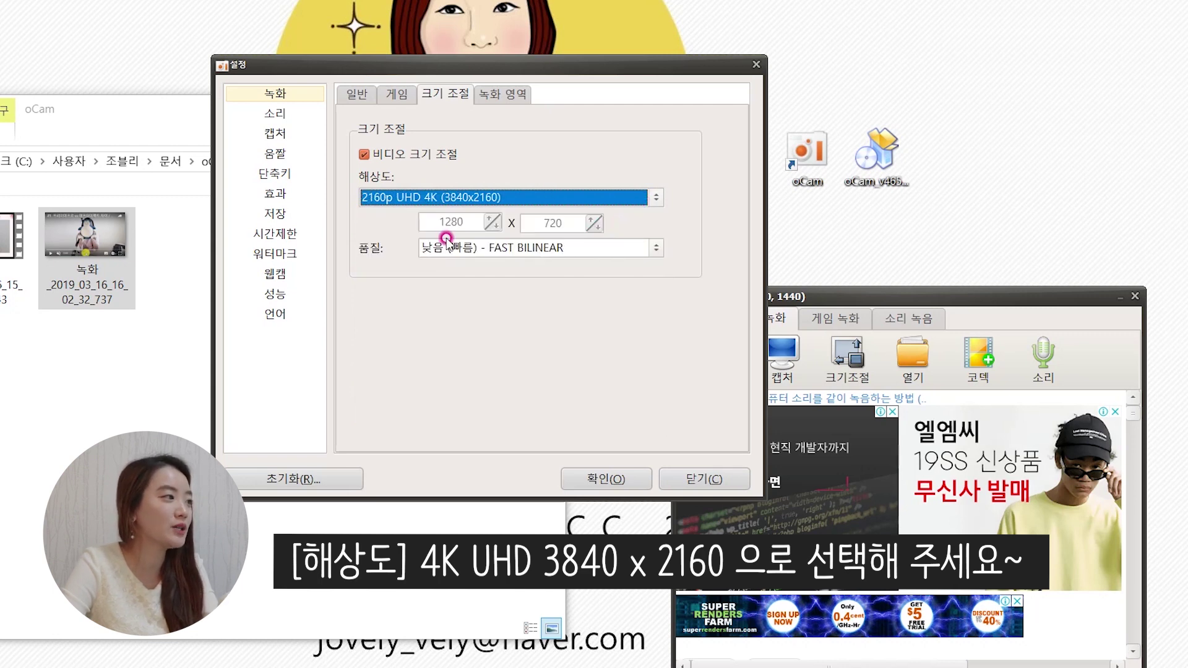
pyautogui.click(612, 479)
# - Set the recording area to full screen (전체화면) and start recording the screen
pyautogui.click(848, 265)
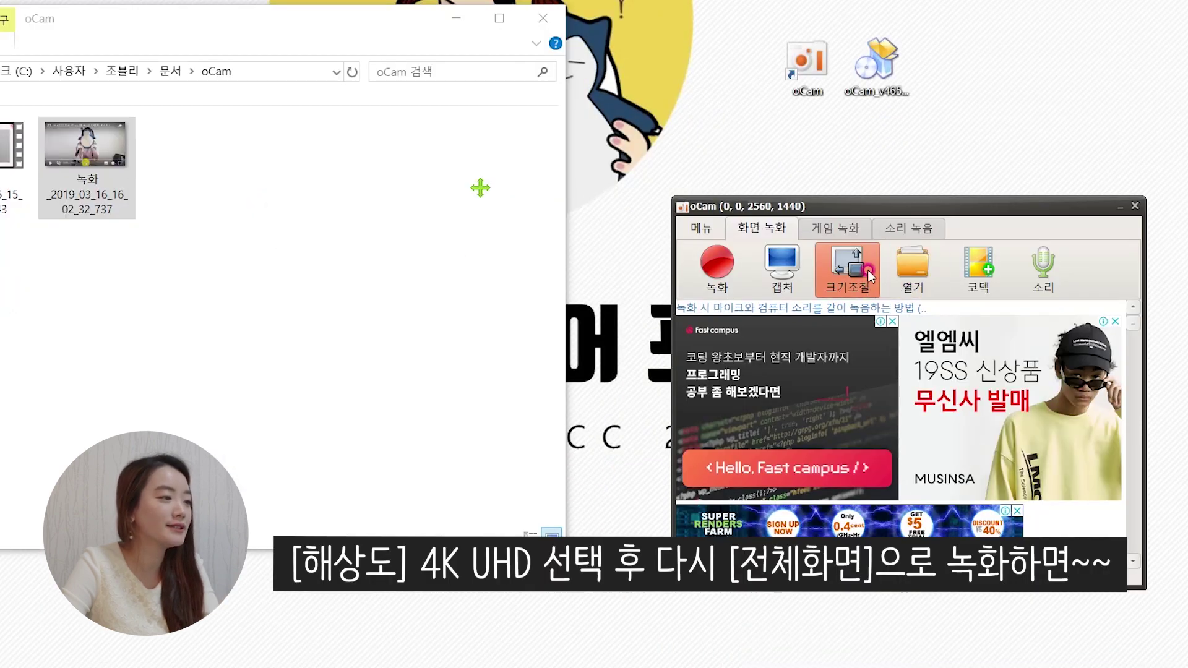
pyautogui.click(915, 442)
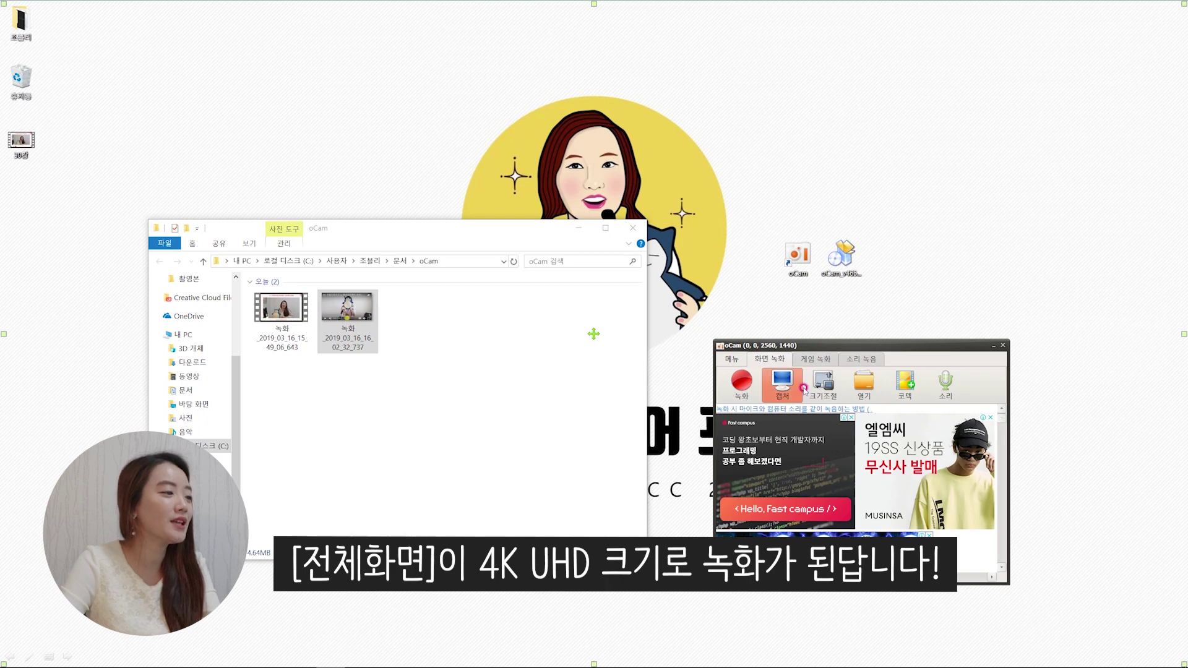
pyautogui.click(742, 383)
# - Switch to Adobe Premiere Pro while recording, and return to oCam to stop the recording
pyautogui.moveTo(318, 663)
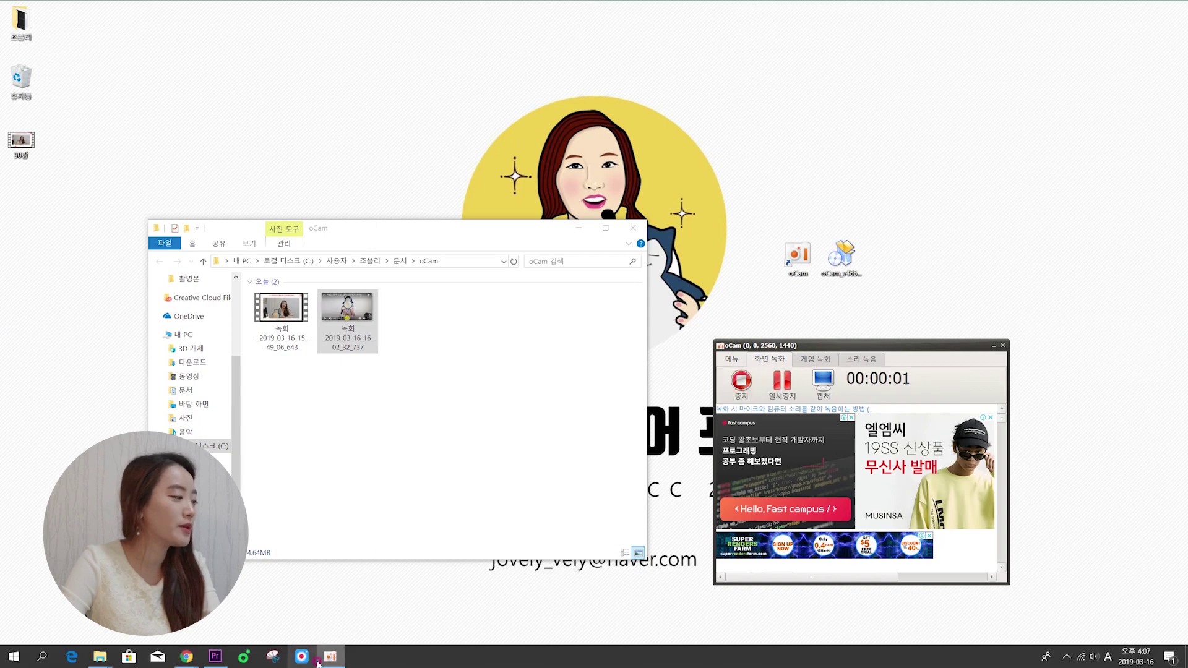
pyautogui.click(215, 656)
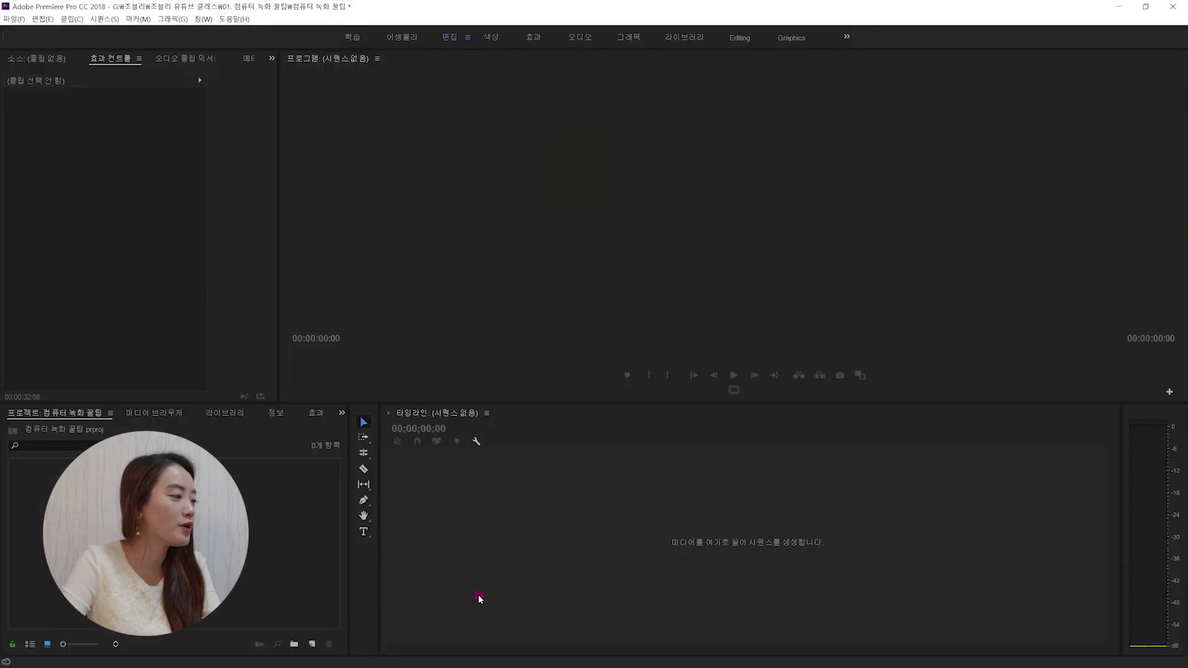
pyautogui.press('super')
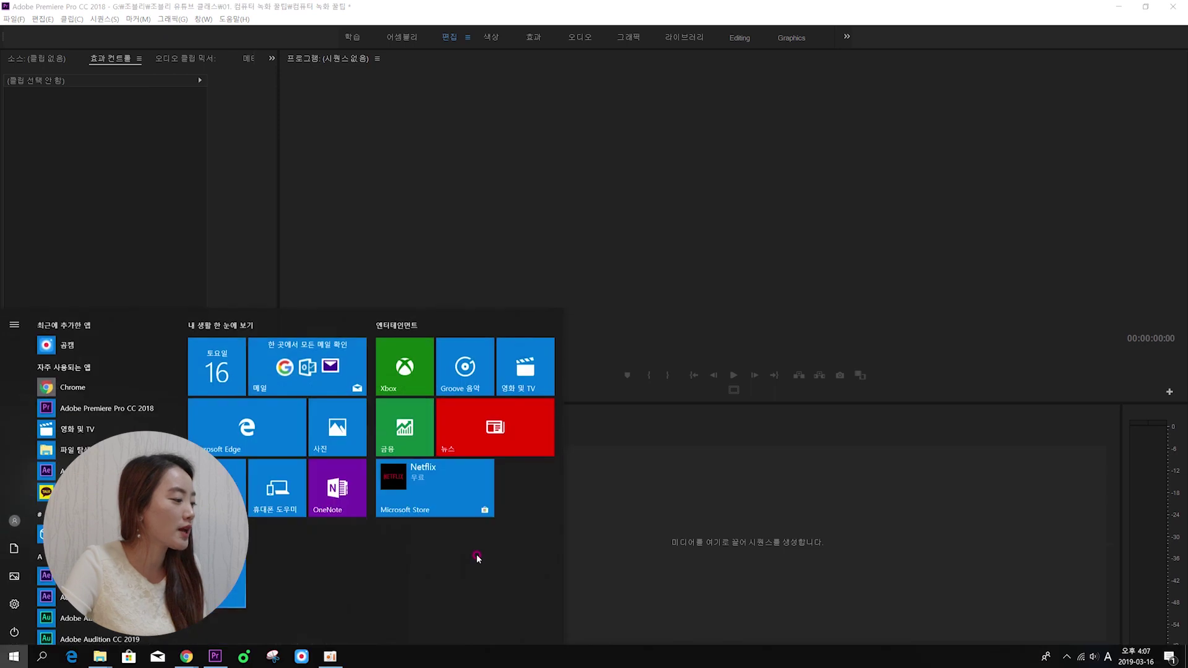
pyautogui.click(330, 656)
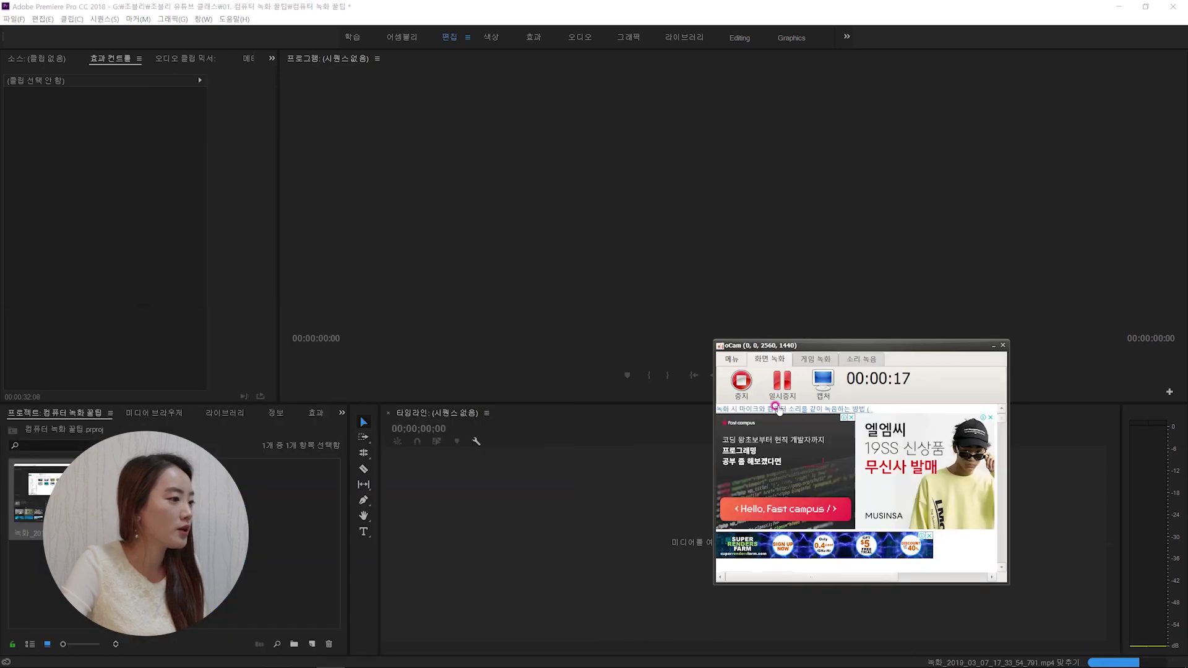
pyautogui.click(742, 382)
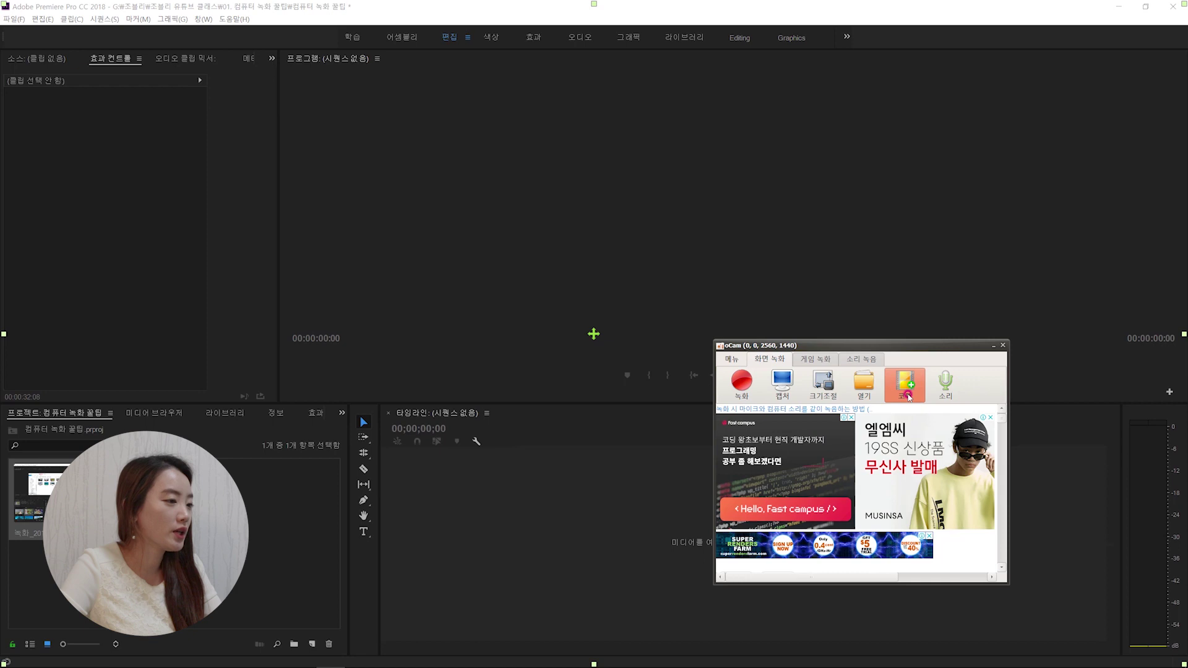
# - Set the codec to 자동 선택 - 엔비디아 NVENC H.264 + AAC (.MP4) and the recording area to full screen
pyautogui.click(906, 386)
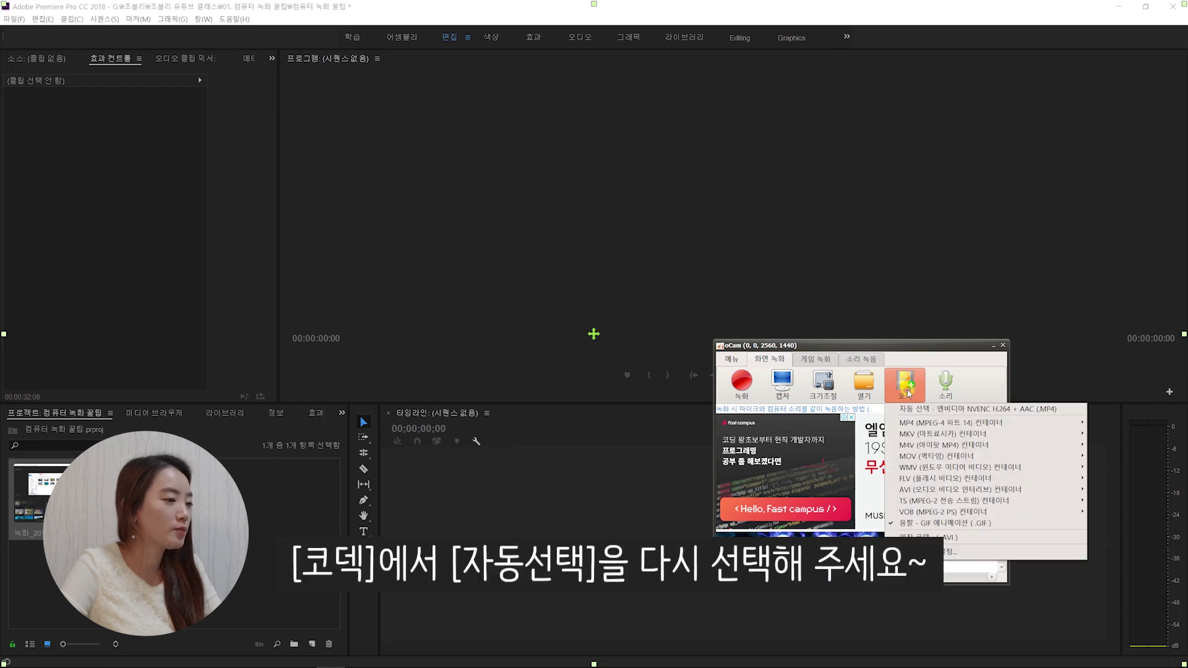
pyautogui.click(917, 410)
pyautogui.click(835, 390)
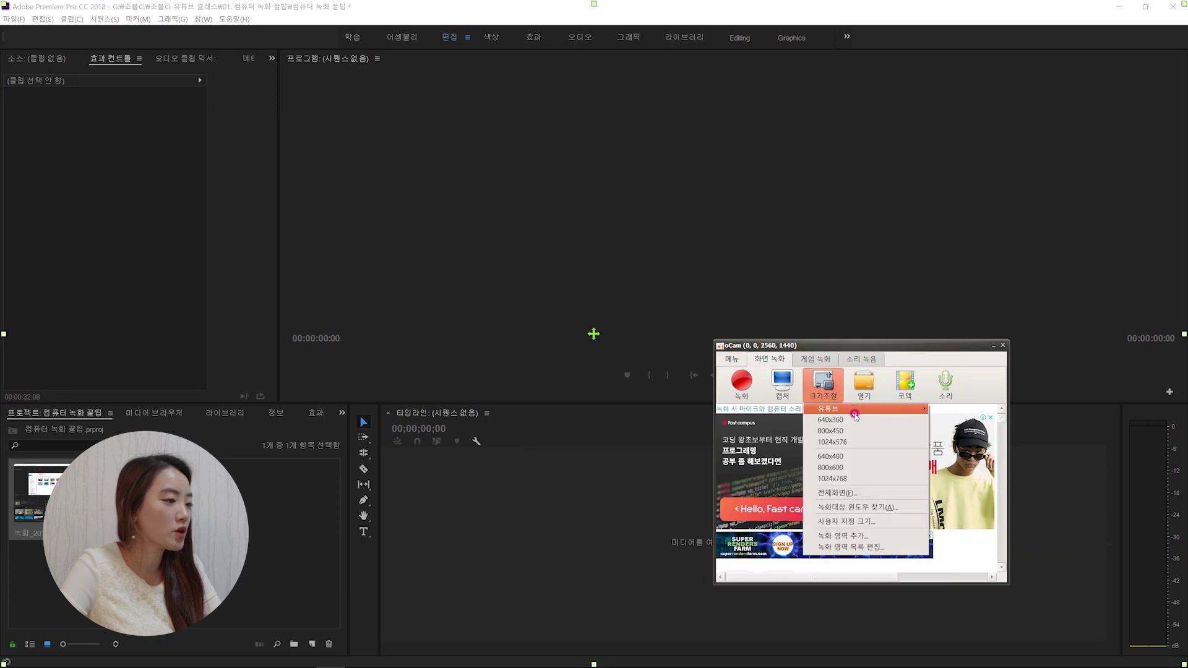
pyautogui.click(826, 487)
# - Record the full screen again with the automatic MP4 codec and stop the recording
pyautogui.click(736, 385)
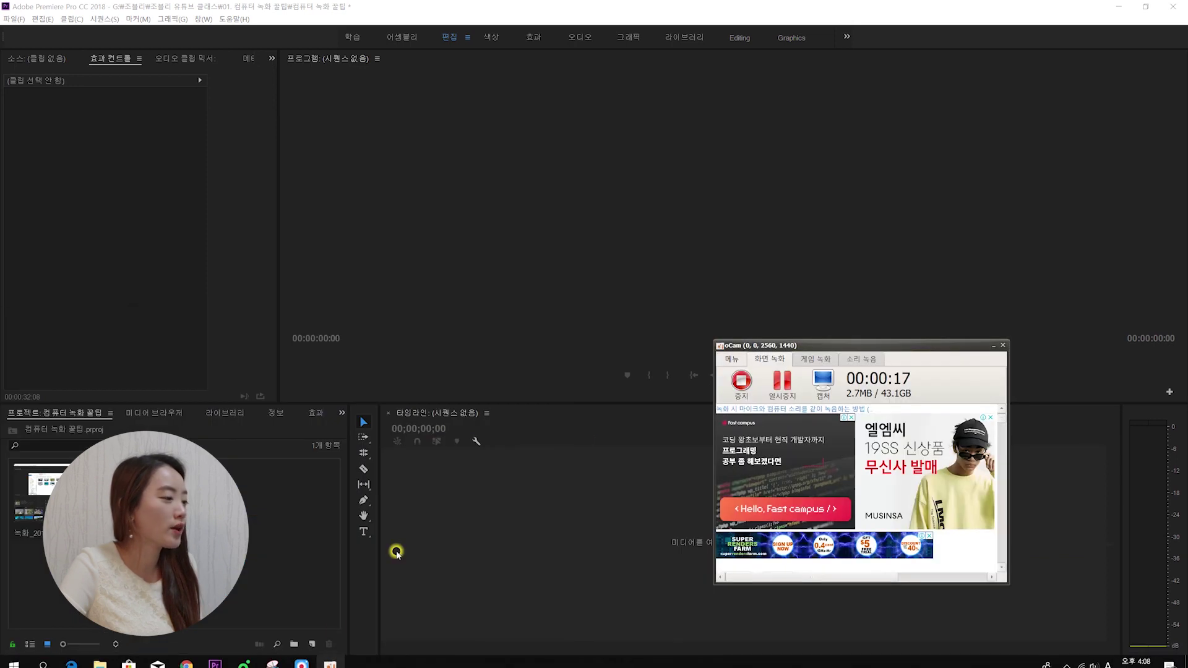
pyautogui.click(740, 383)
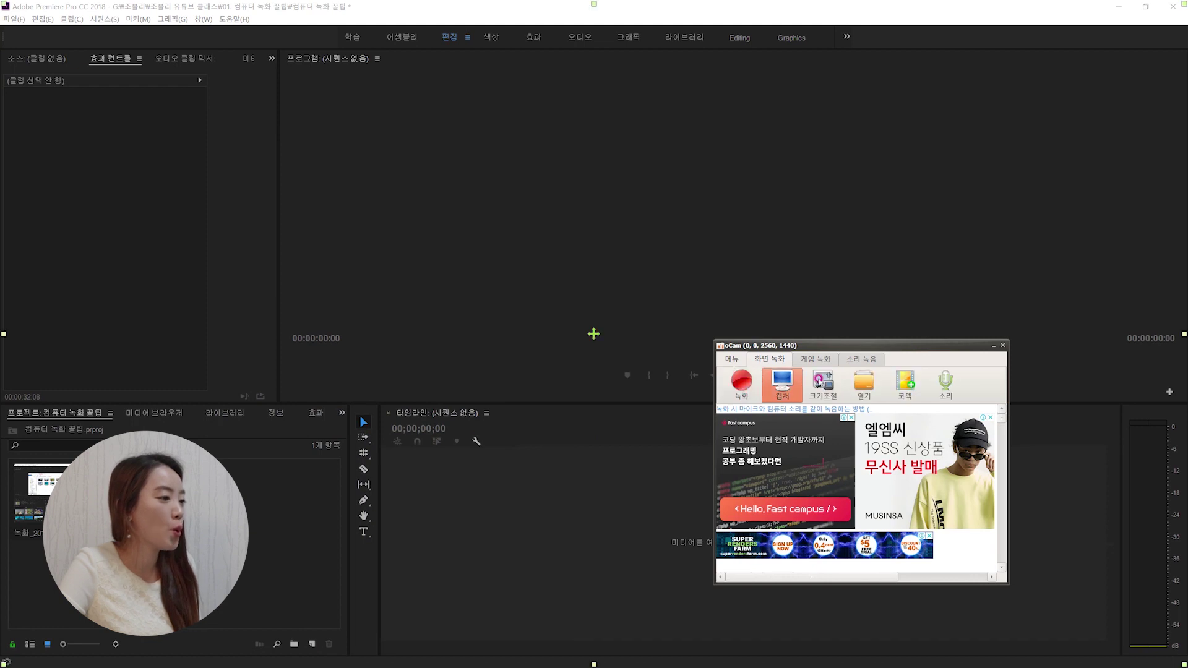
# - Open oCam's recordings folder and examine the details in the properties of the newest MP4 recording
pyautogui.click(864, 384)
pyautogui.click(509, 429)
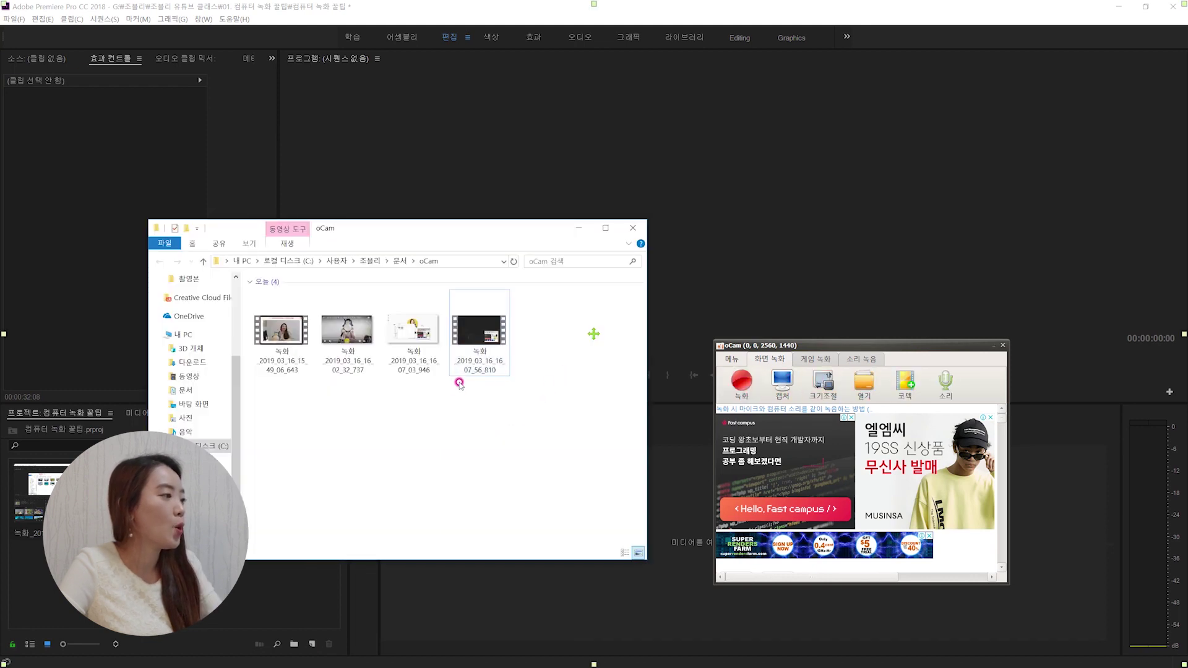
pyautogui.click(483, 340)
pyautogui.click(529, 328)
pyautogui.moveTo(507, 346); pyautogui.dragTo(493, 357)
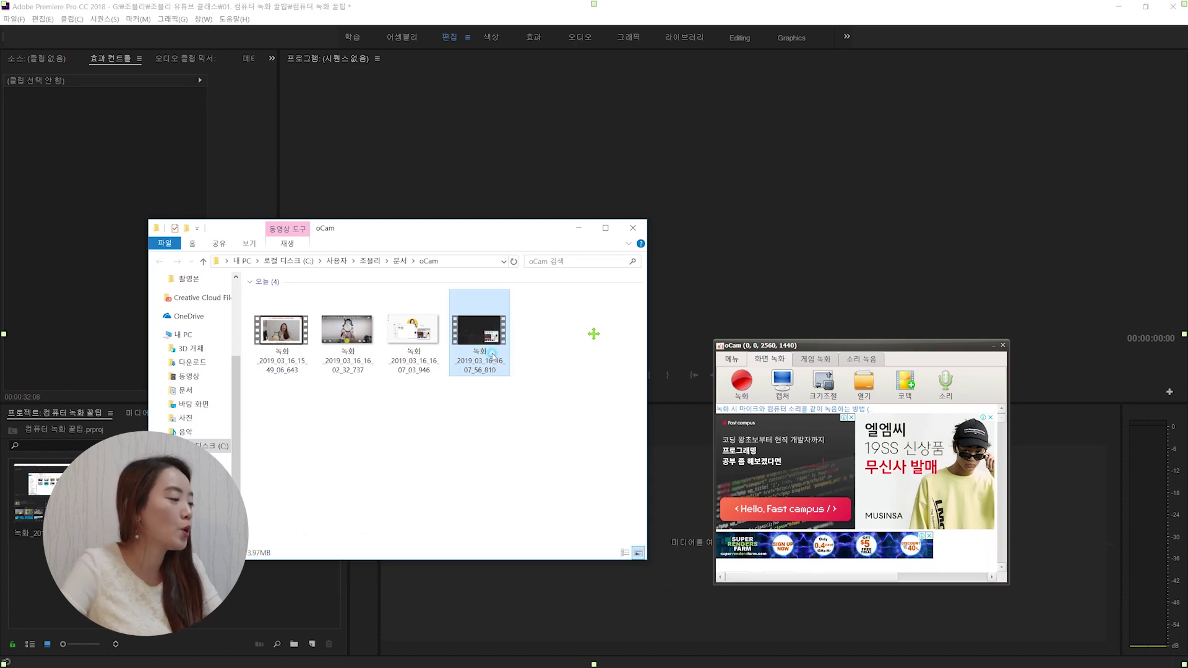
pyautogui.rightClick(493, 357)
pyautogui.click(586, 583)
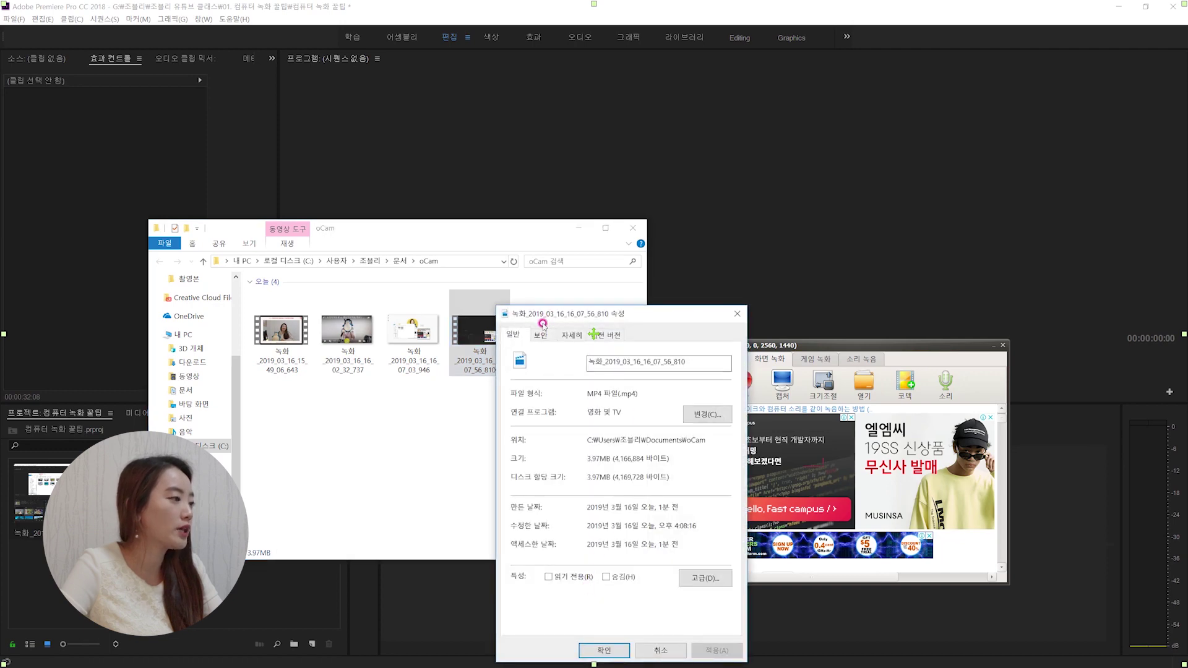
pyautogui.click(567, 335)
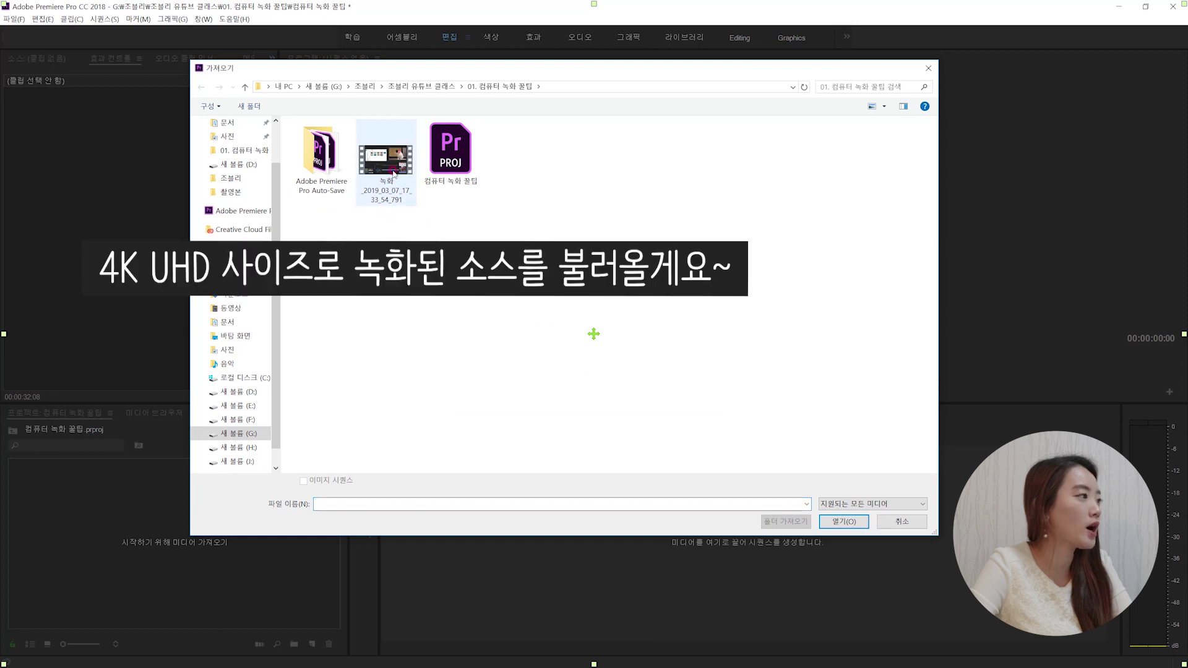
# - Import the recording 녹화_2019_03_07_17_33_54_791 into the Adobe Premiere Pro project
pyautogui.doubleClick(399, 168)
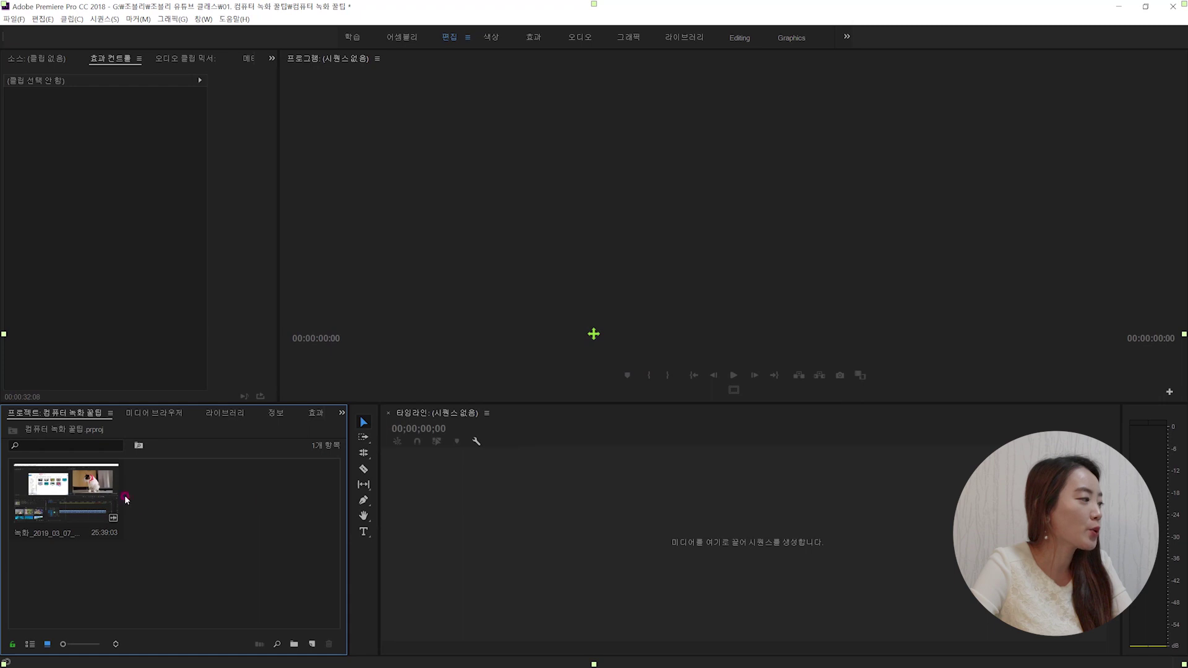
# - Create a sequence directly from the imported recording, and delete that sequence from the project
pyautogui.moveTo(65, 486); pyautogui.dragTo(479, 496)
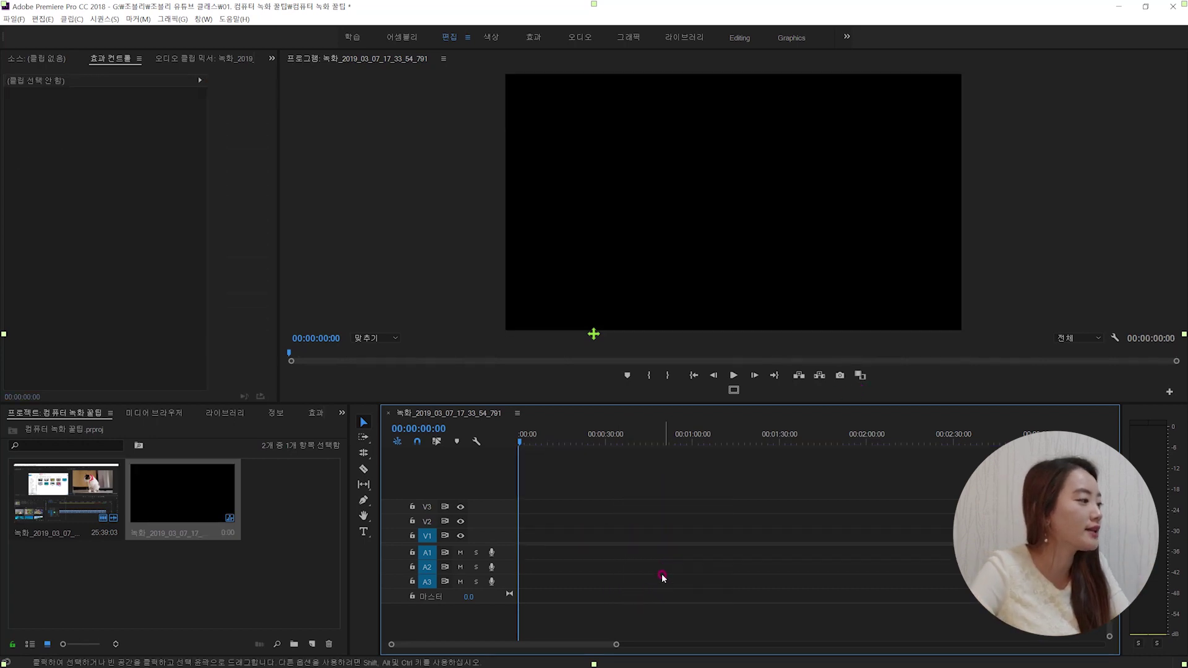
pyautogui.moveTo(272, 478); pyautogui.dragTo(206, 519)
pyautogui.press('Delete')
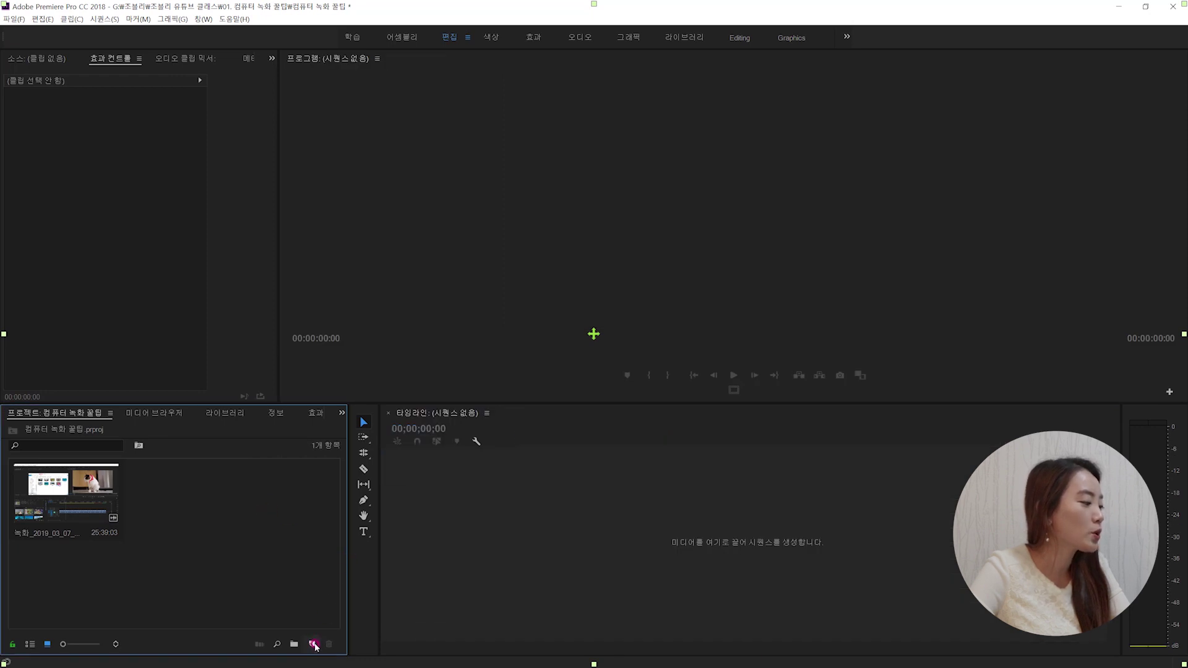
# - Create a sequence named 컴퓨터 녹화 꿀팁 with 사용자 정의 editing mode, 29.97 frames per second and a 1920 x 1080 frame
pyautogui.click(314, 644)
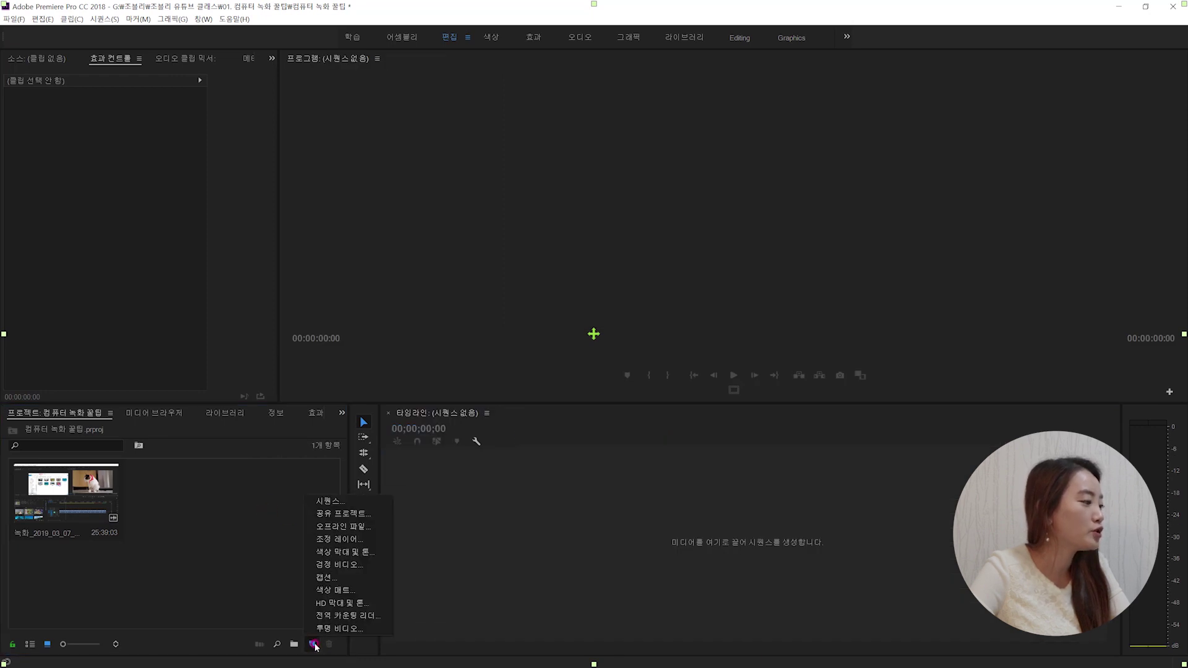
pyautogui.click(359, 504)
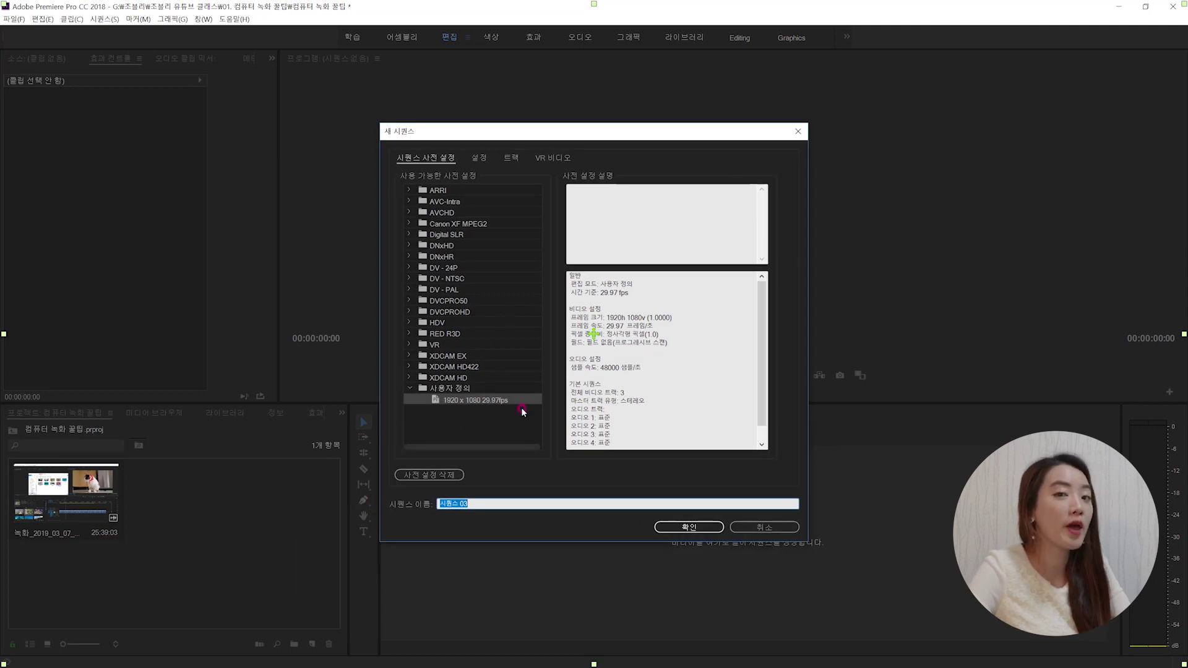
pyautogui.click(482, 156)
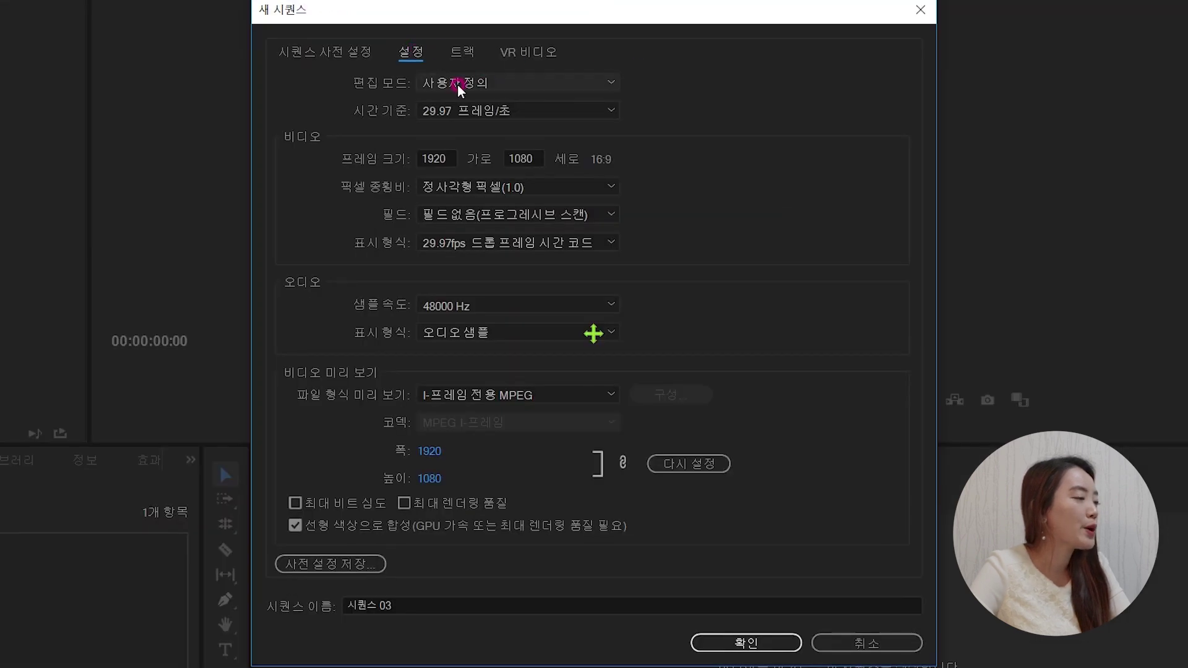
pyautogui.click(459, 88)
pyautogui.click(493, 89)
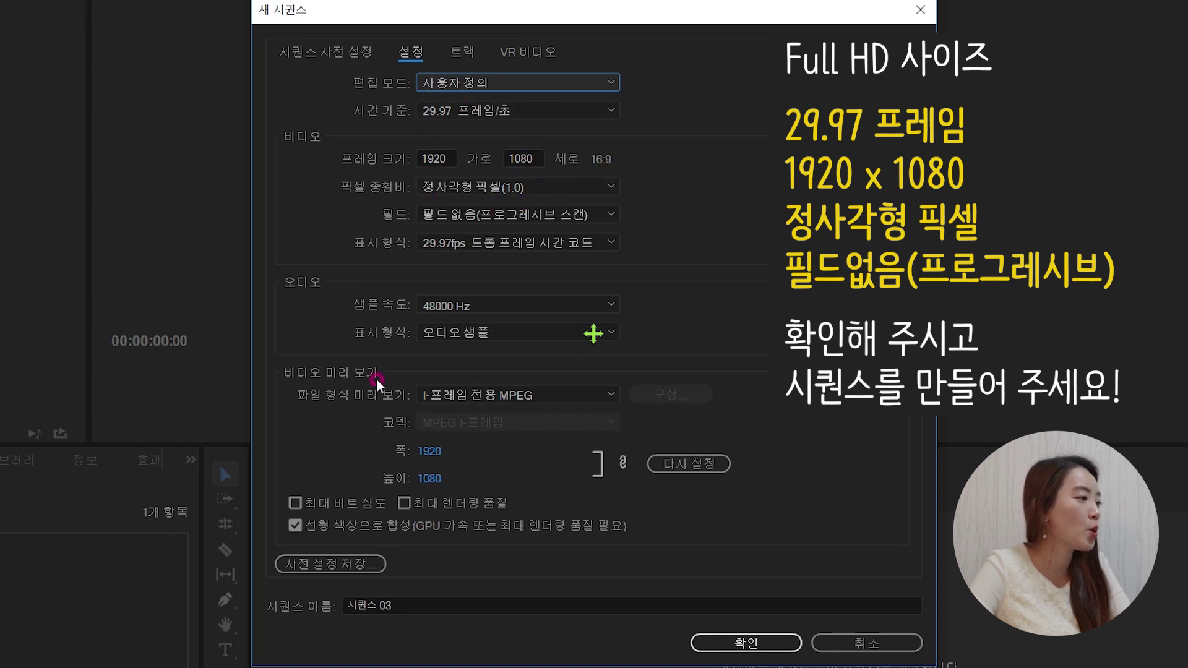
pyautogui.click(493, 605)
pyautogui.write('컴퓨터 녹화 꾸꿀팁')
pyautogui.click(756, 642)
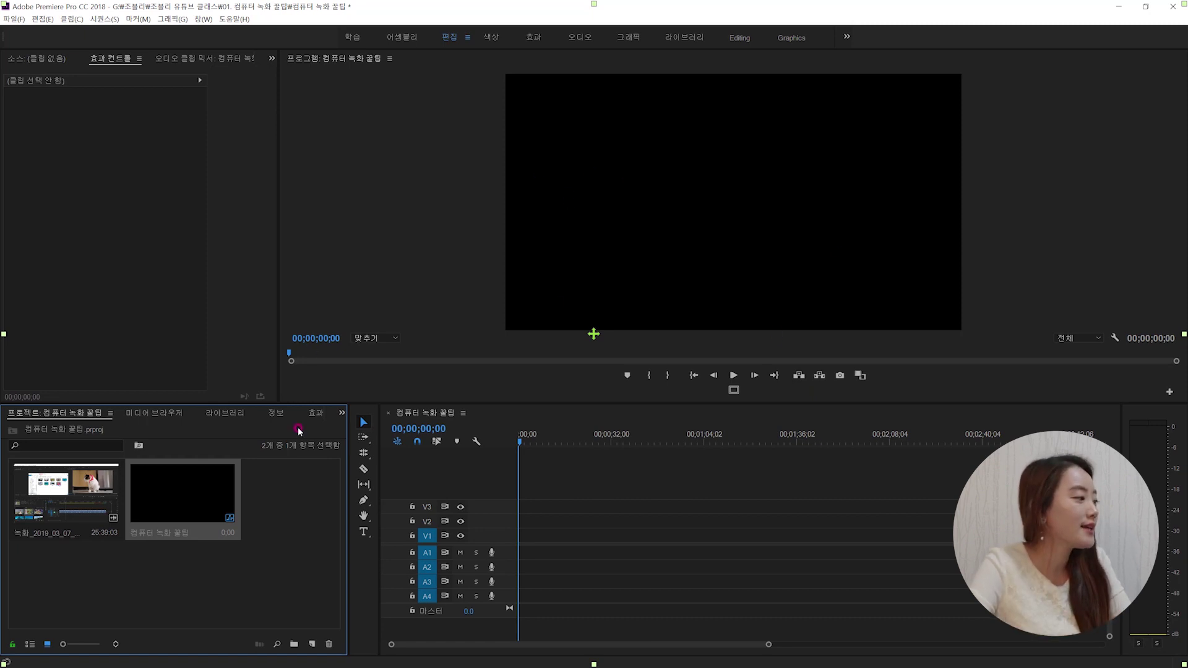
# - Place the imported recording at the start of track V1, keeping the existing sequence settings
pyautogui.click(284, 494)
pyautogui.click(80, 503)
pyautogui.moveTo(80, 503); pyautogui.dragTo(528, 545)
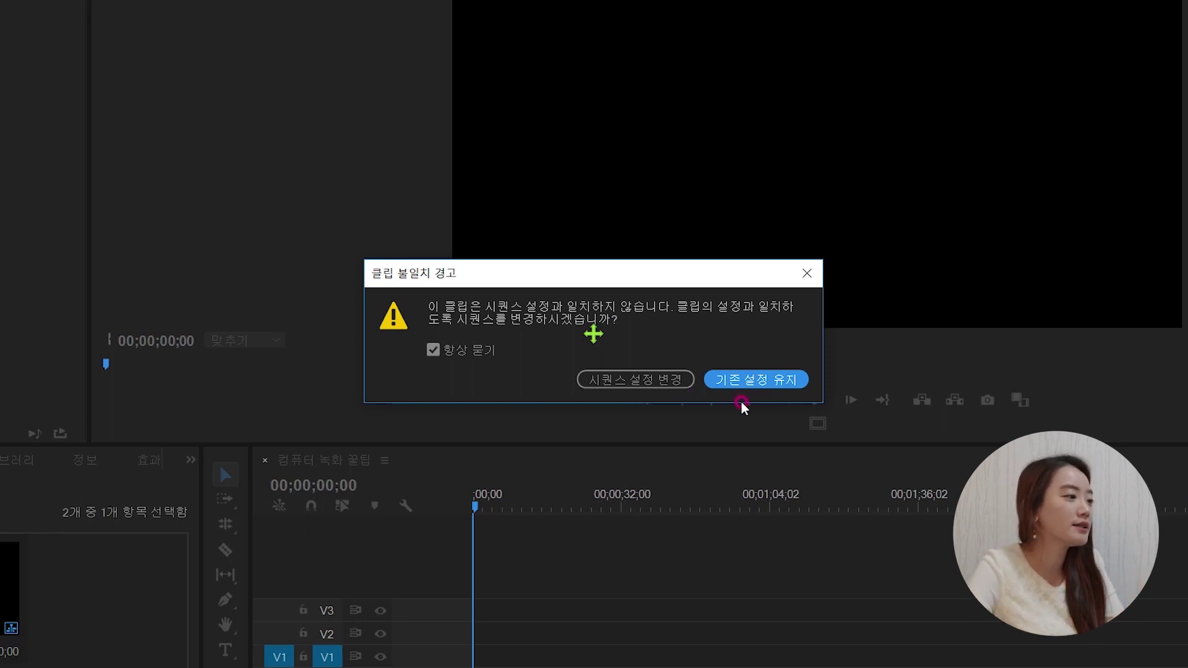
pyautogui.click(764, 381)
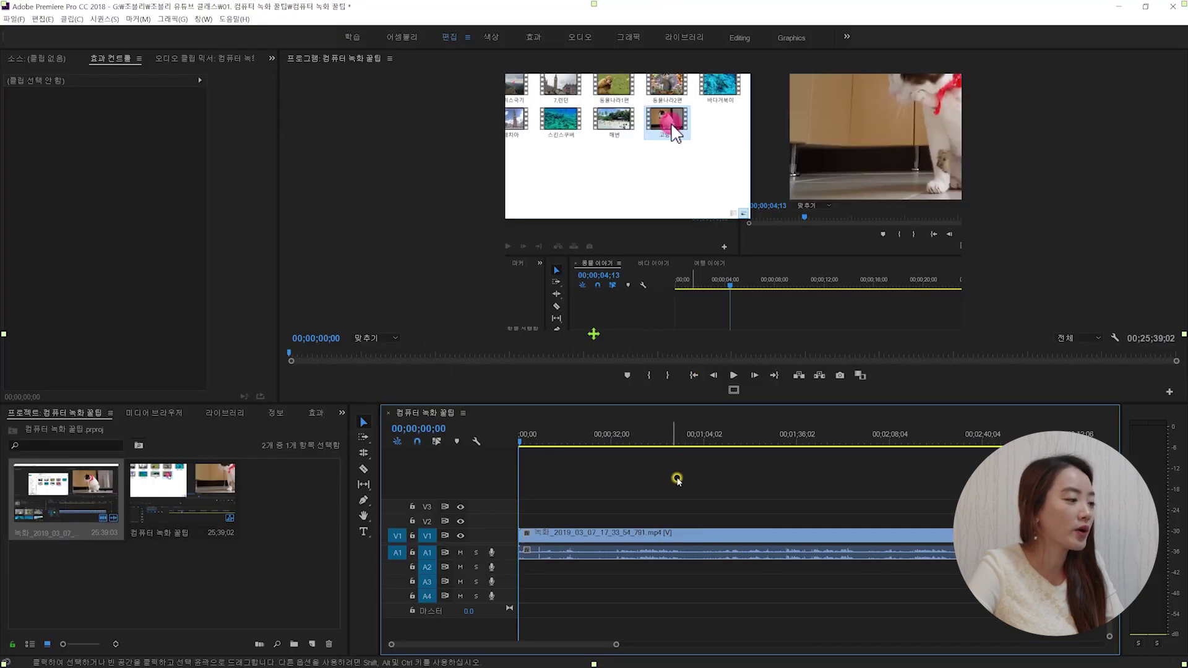
# - Apply 프레임 크기로 설정 to the recording clip on track V1 to fit it to the frame
pyautogui.click(611, 537)
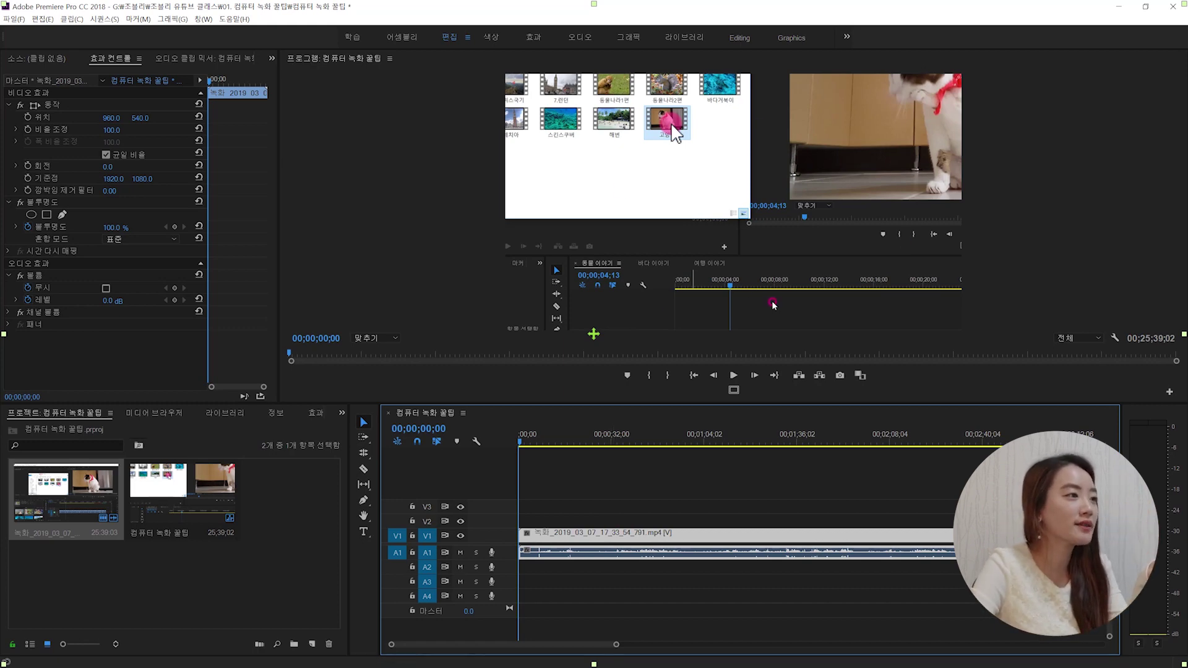
pyautogui.click(629, 534)
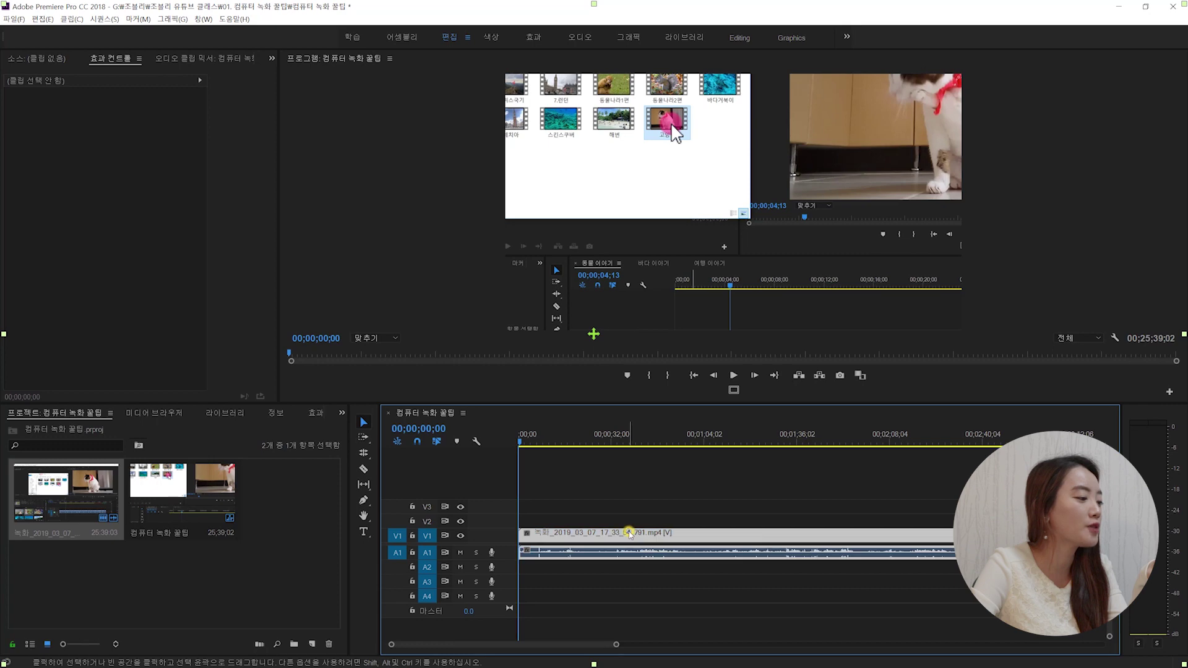
pyautogui.rightClick(629, 533)
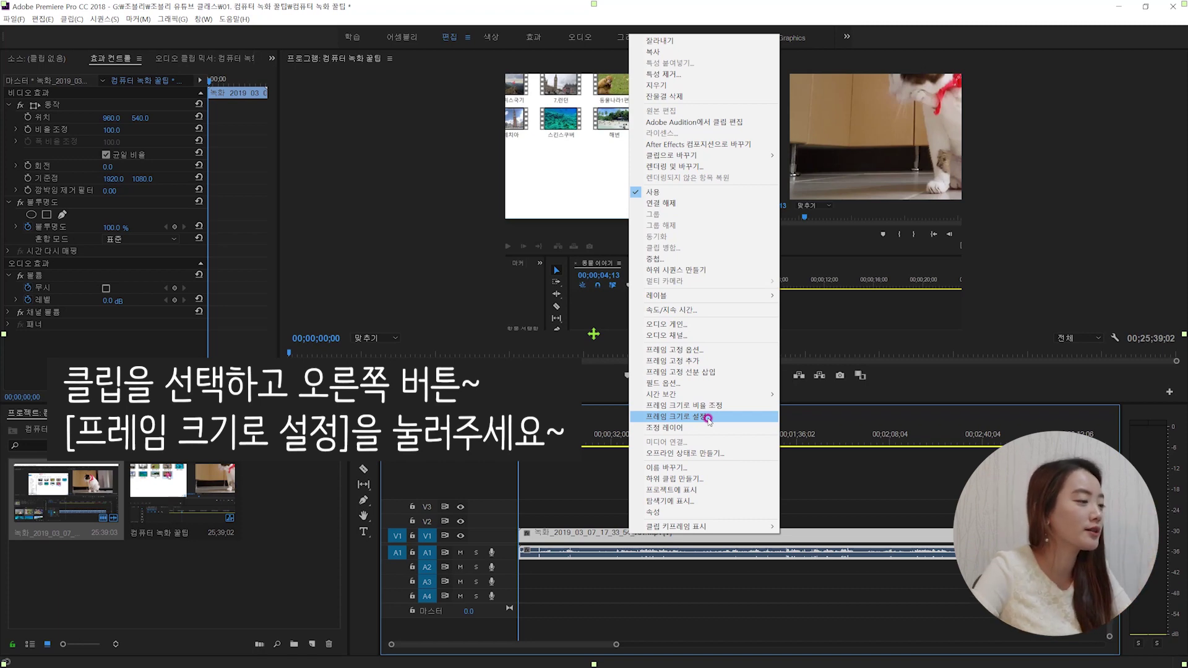
pyautogui.rightClick(608, 532)
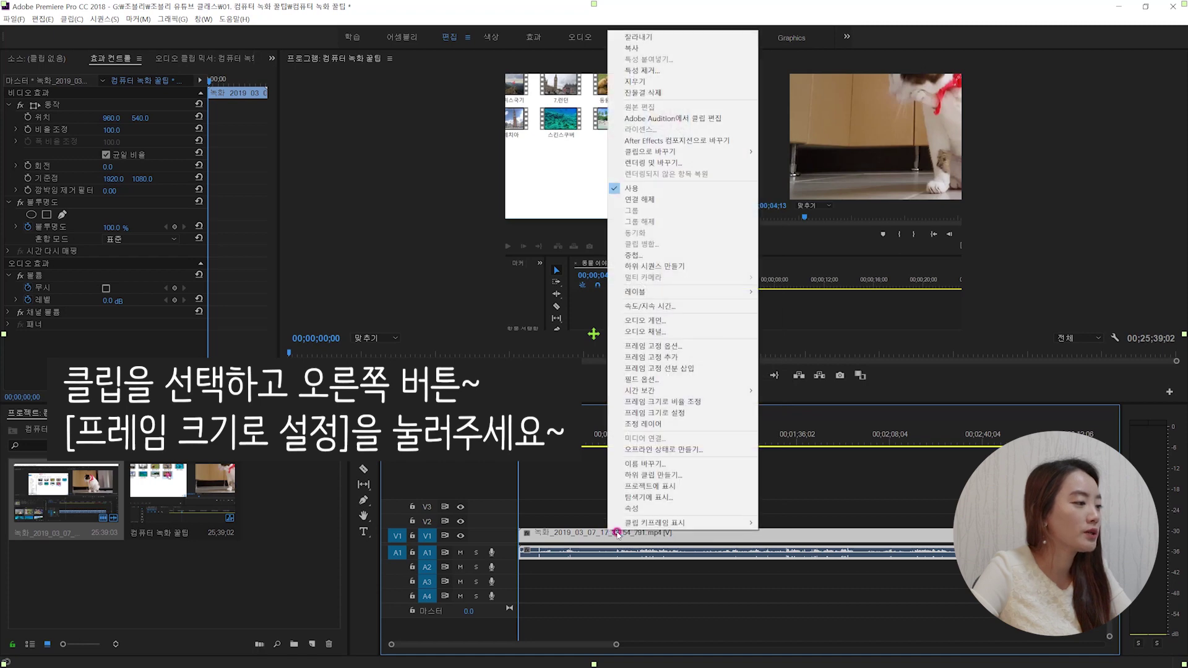
pyautogui.click(682, 413)
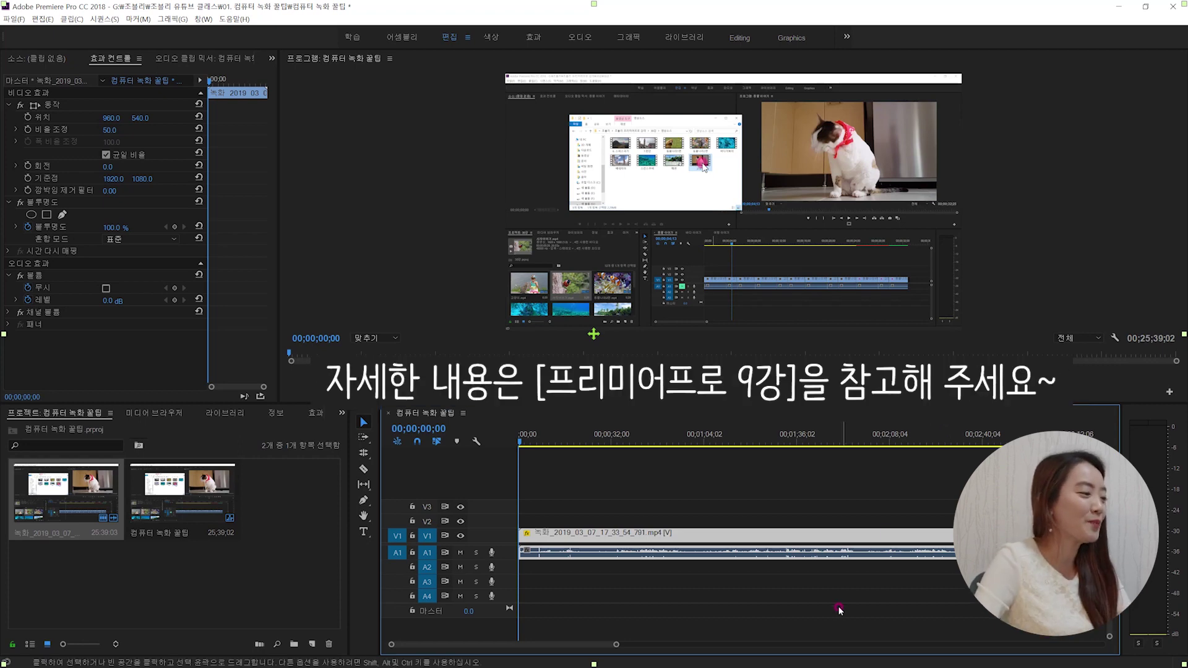
# - Reset the recording clip's scale to its default and set it to 50
pyautogui.click(671, 485)
pyautogui.click(645, 538)
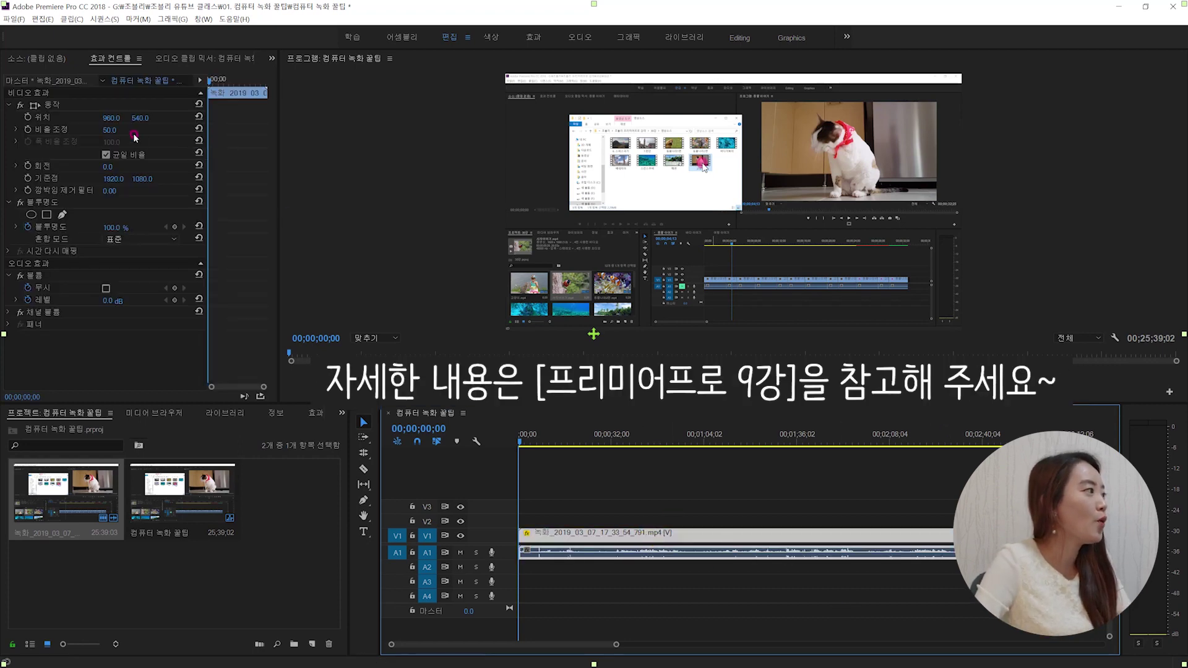
pyautogui.click(196, 129)
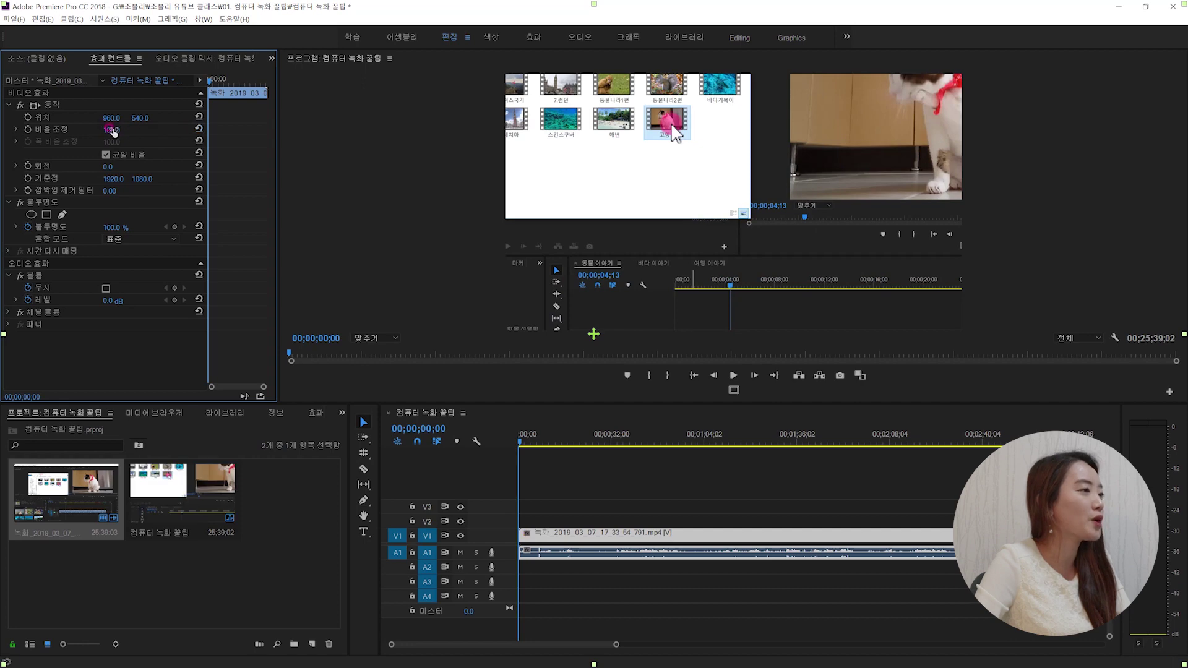
pyautogui.click(115, 128)
pyautogui.write('50')
pyautogui.press('Return')
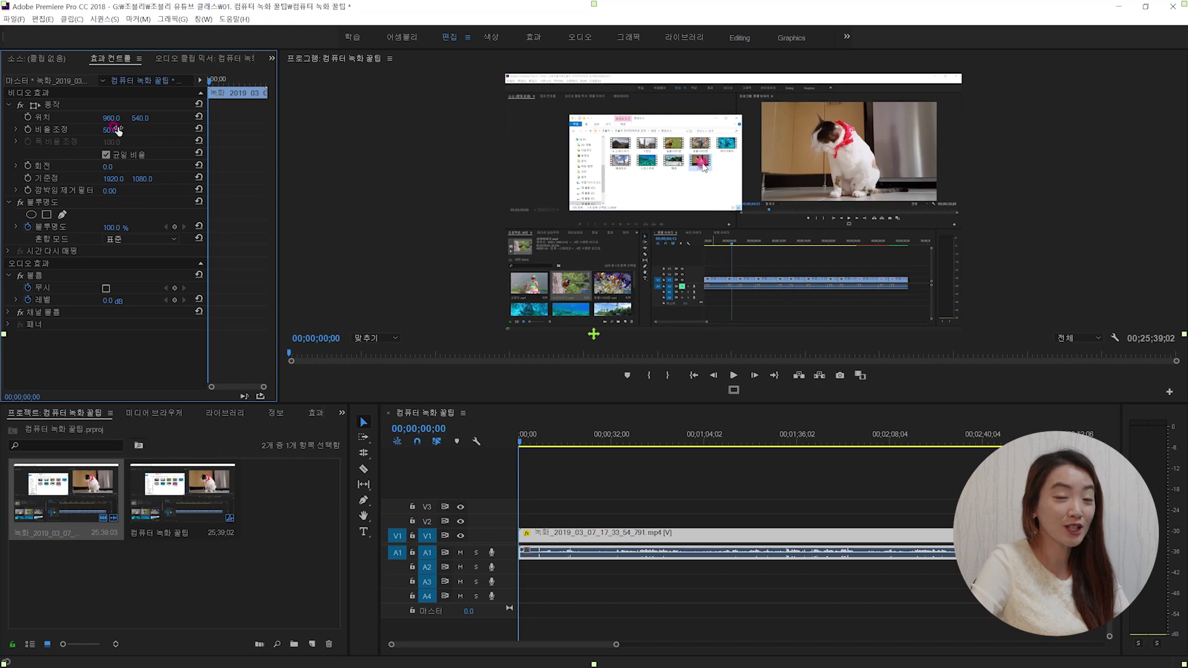
# - Split the recording clip at 00;01;24;23 and again a little further along to isolate a short segment
pyautogui.moveTo(748, 467); pyautogui.dragTo(763, 467)
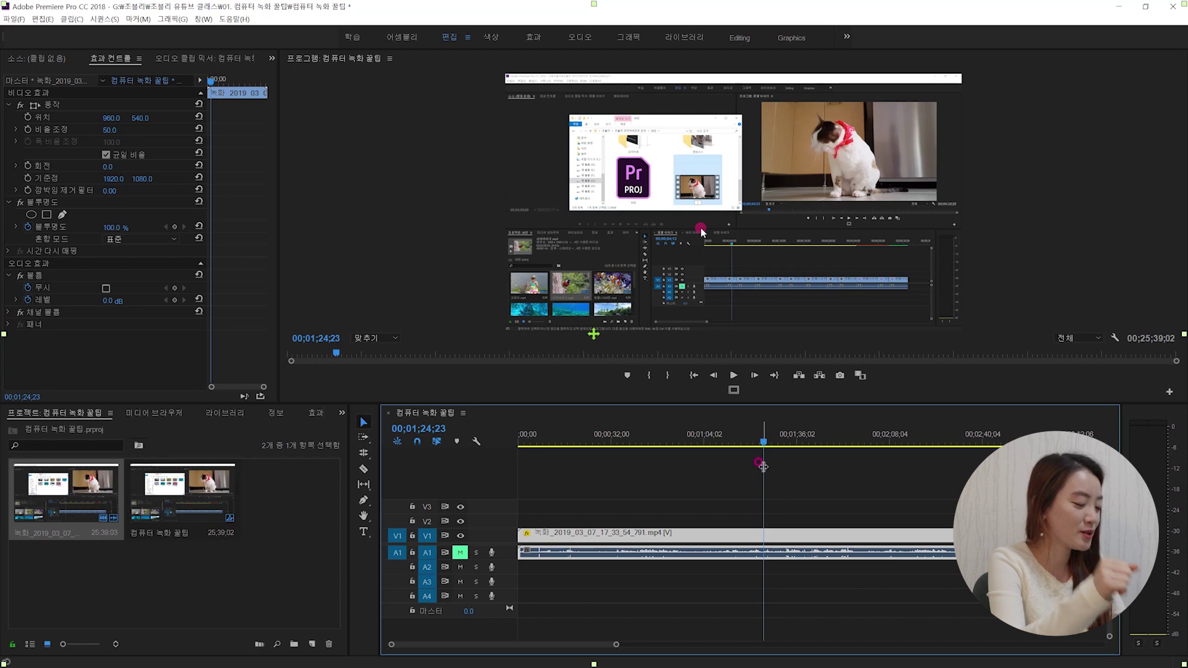
pyautogui.hotkey('ctrl', 'k')
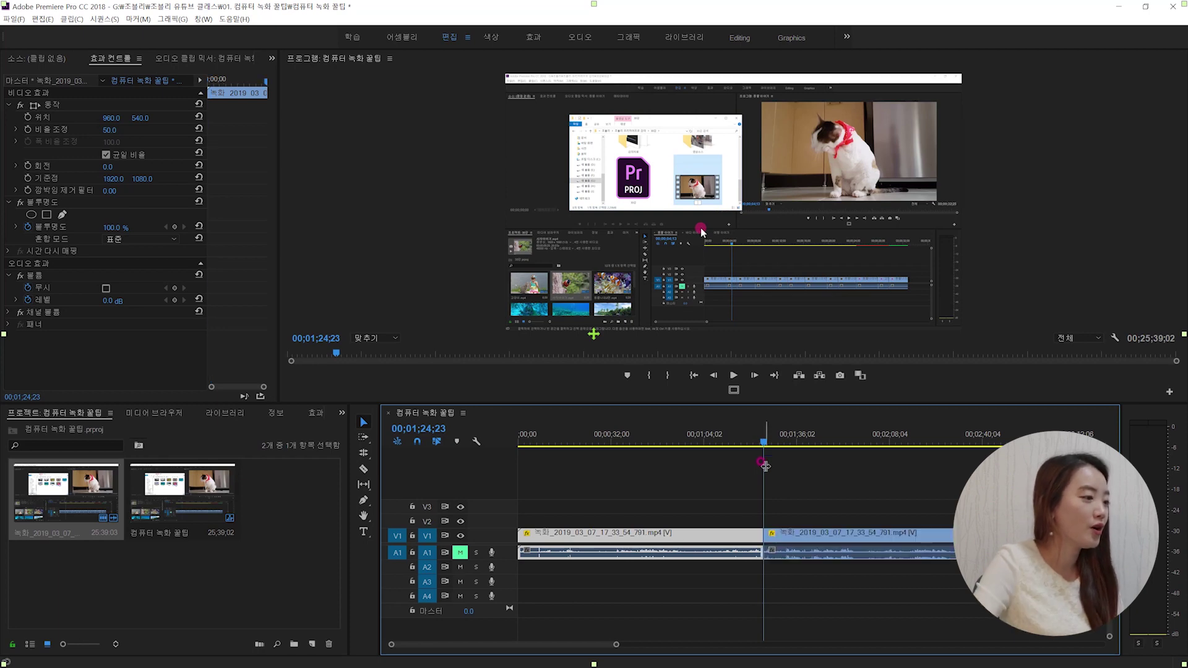
pyautogui.moveTo(763, 443)
pyautogui.mouseDown()
pyautogui.moveTo(794, 451)
pyautogui.moveTo(777, 446)
pyautogui.mouseUp()
pyautogui.hotkey('ctrl', 'k')
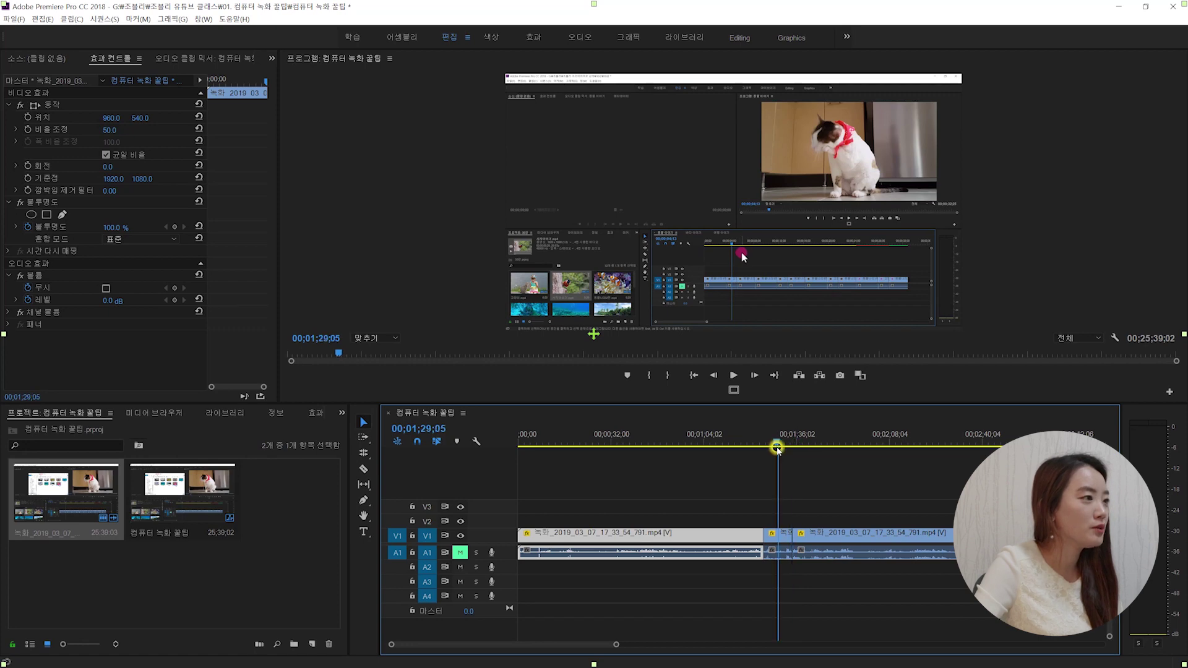
# - Enlarge the short middle segment to scale 100 and set its position to 1649.0, 887.0
pyautogui.click(782, 534)
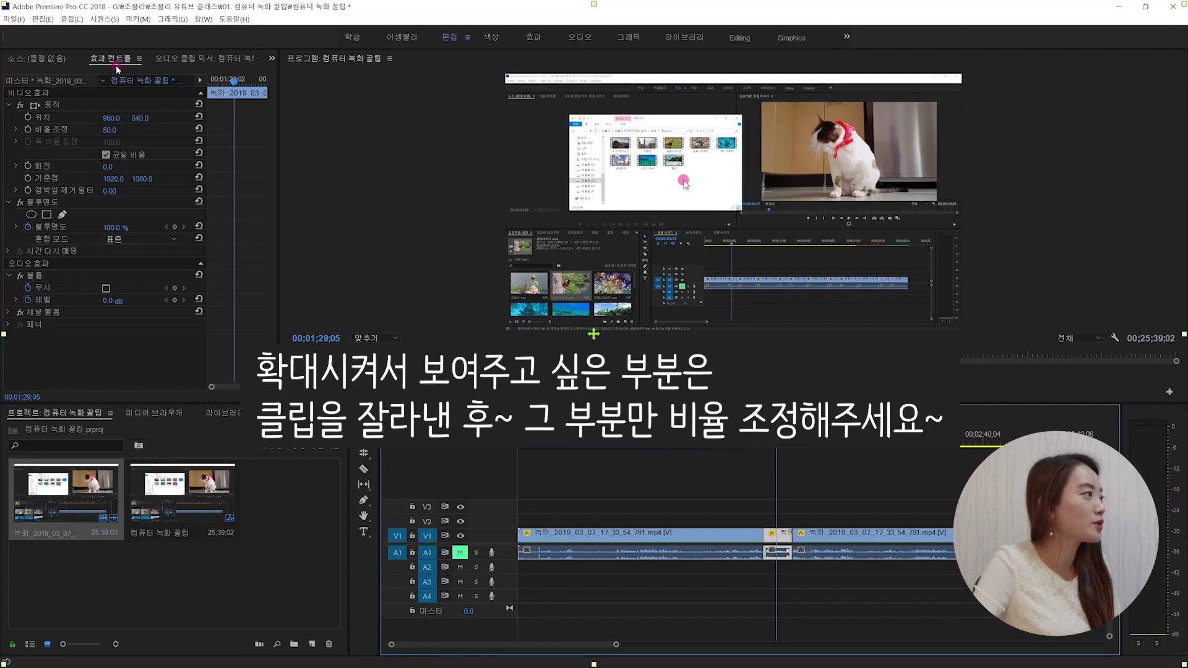
pyautogui.click(113, 128)
pyautogui.write('100')
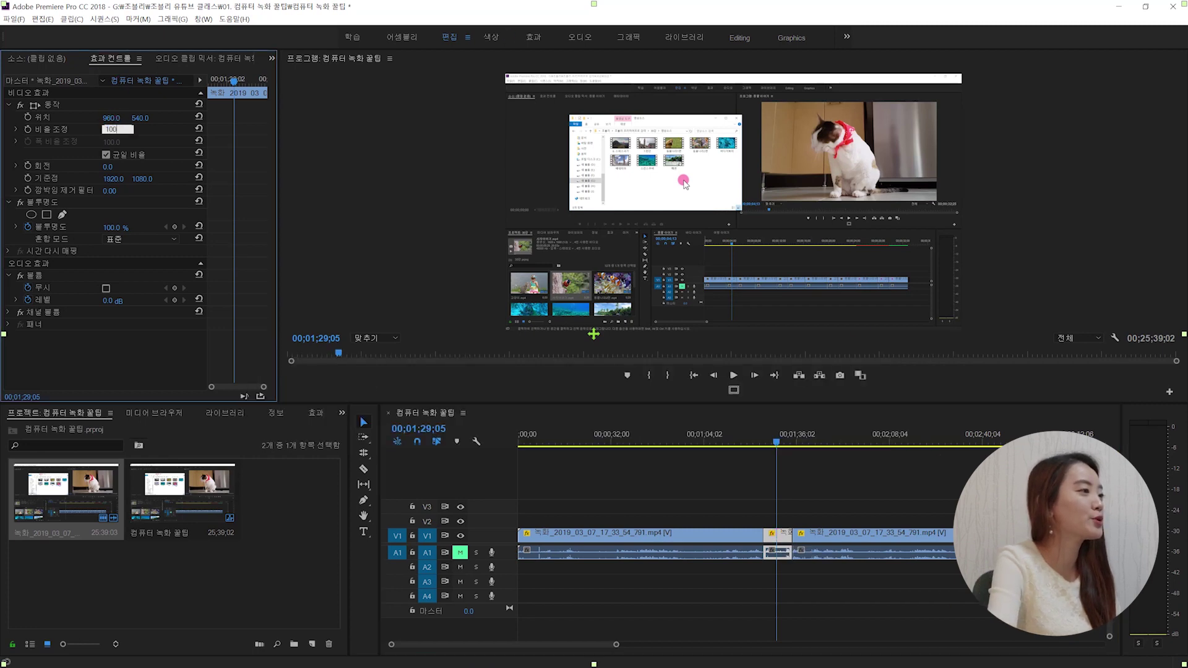
pyautogui.press('Return')
pyautogui.moveTo(112, 118); pyautogui.dragTo(192, 123)
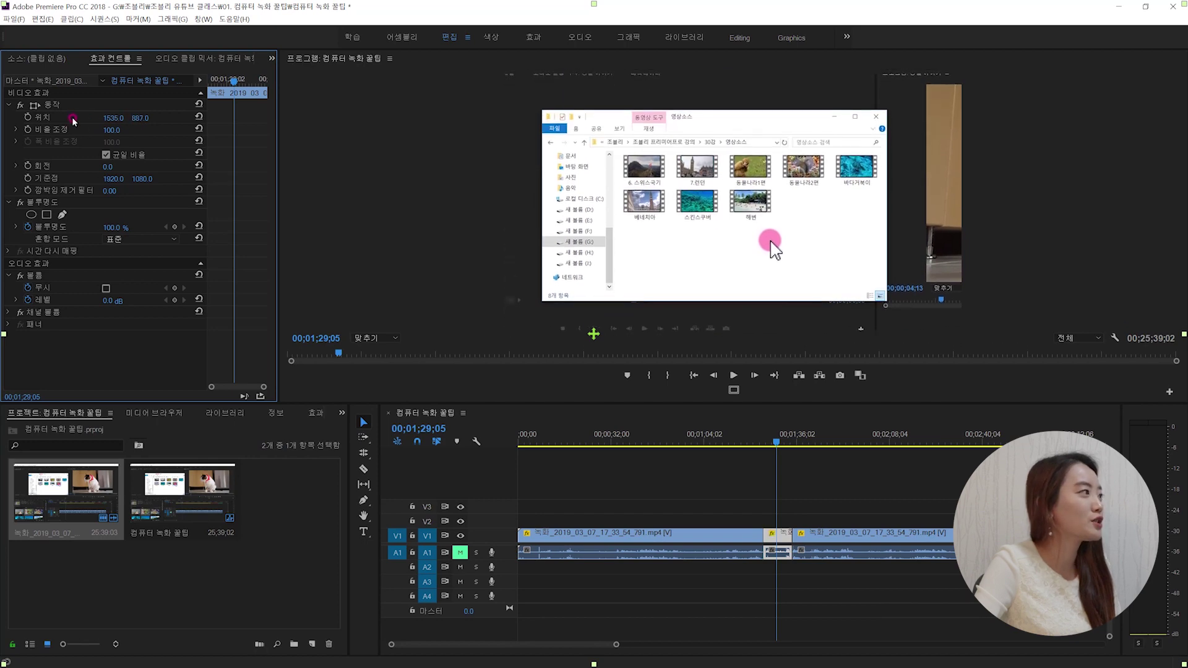
pyautogui.moveTo(110, 117); pyautogui.dragTo(127, 117)
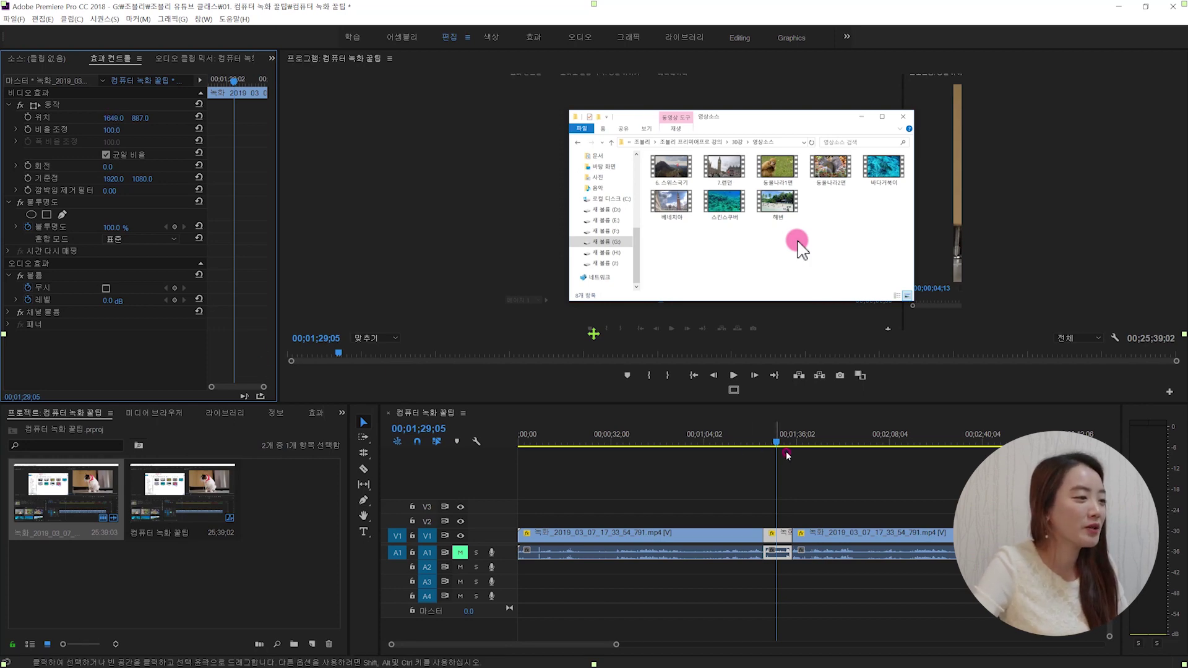
# - Play the sequence from about 00;01;20 across the enlarged segment, and bring up the oCam window
pyautogui.click(753, 443)
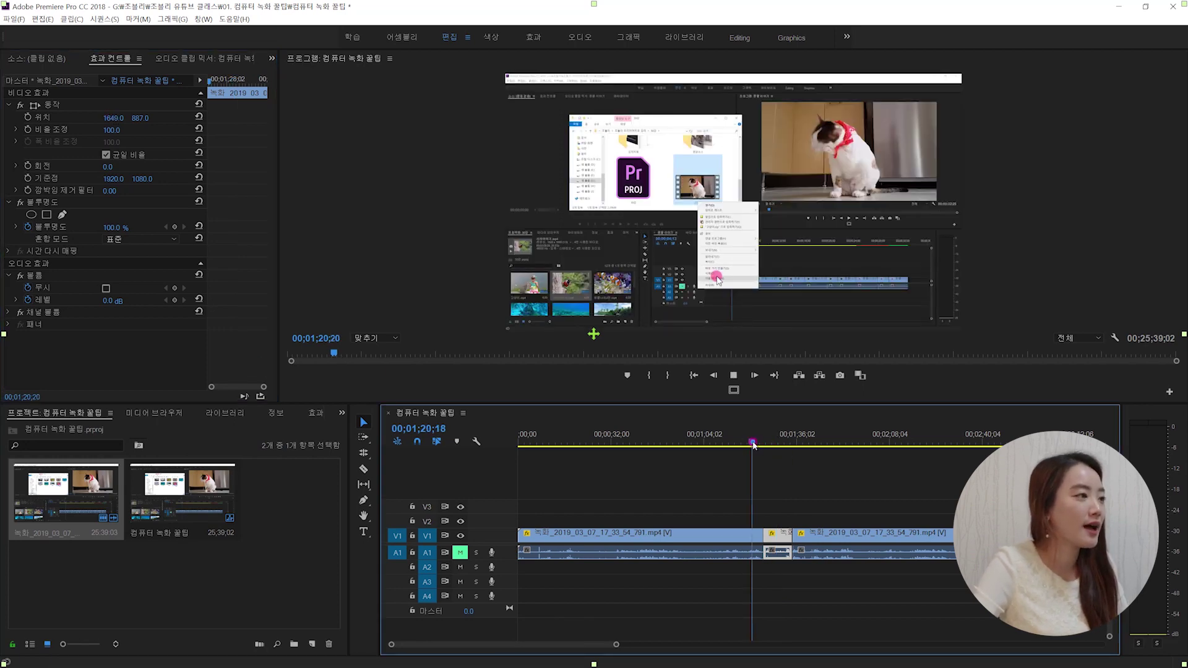
pyautogui.press('space')
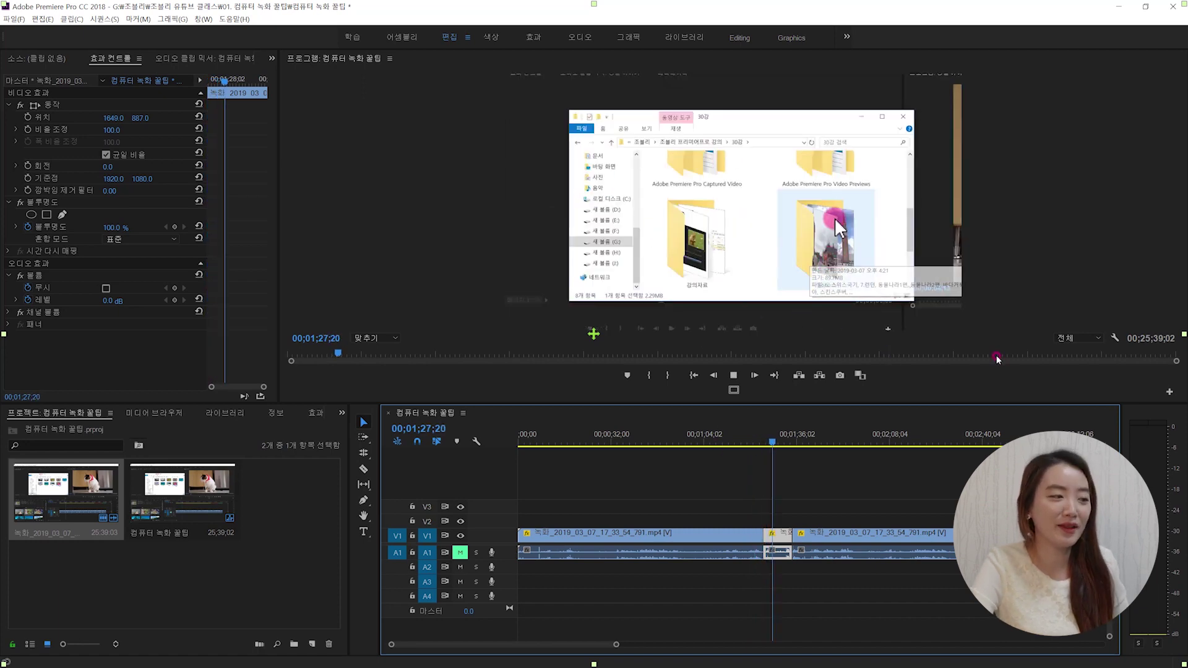
pyautogui.press('space')
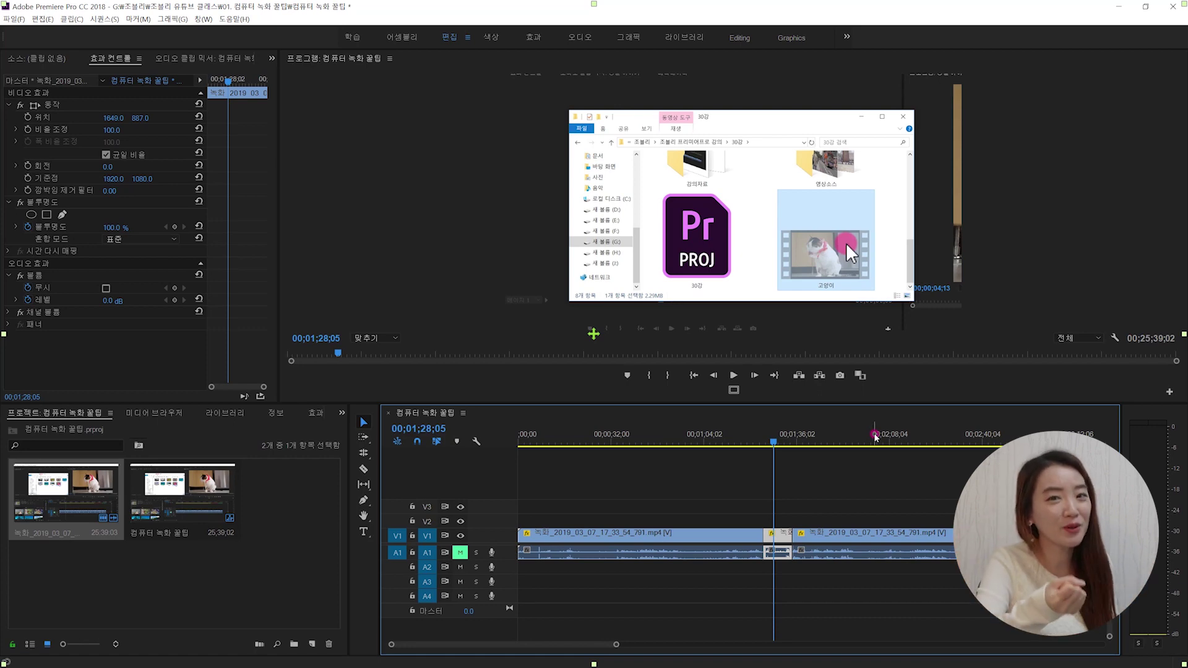
pyautogui.moveTo(774, 437)
pyautogui.mouseDown()
pyautogui.moveTo(763, 439)
pyautogui.moveTo(785, 448)
pyautogui.moveTo(774, 453)
pyautogui.mouseUp()
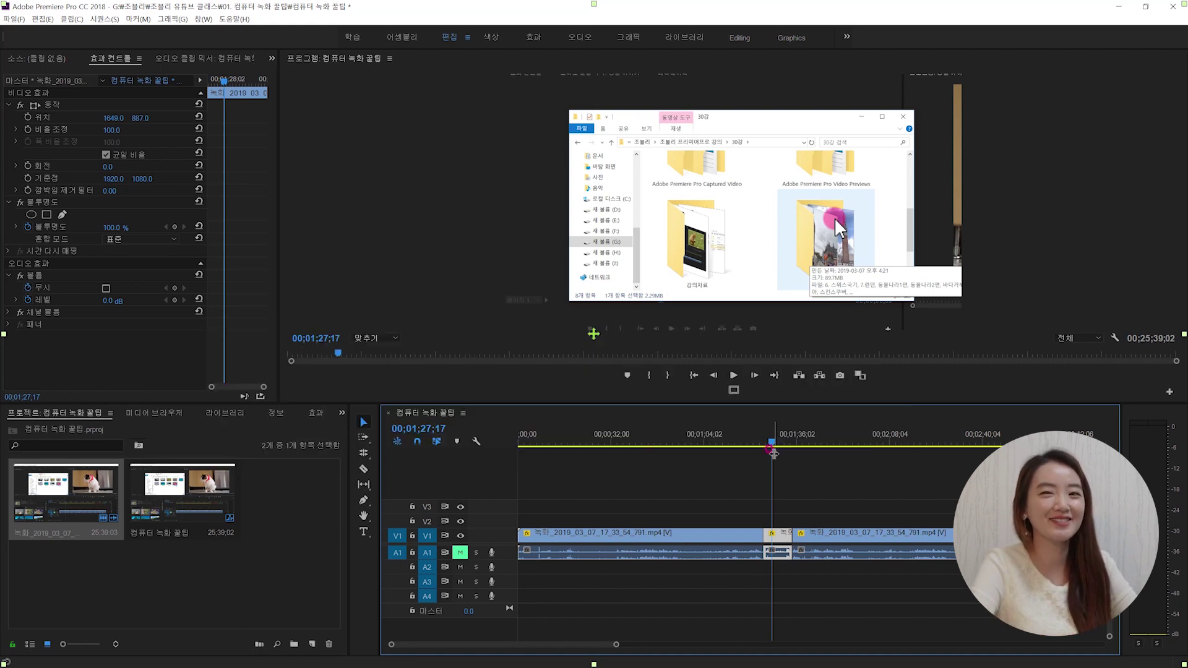
pyautogui.press('F2')
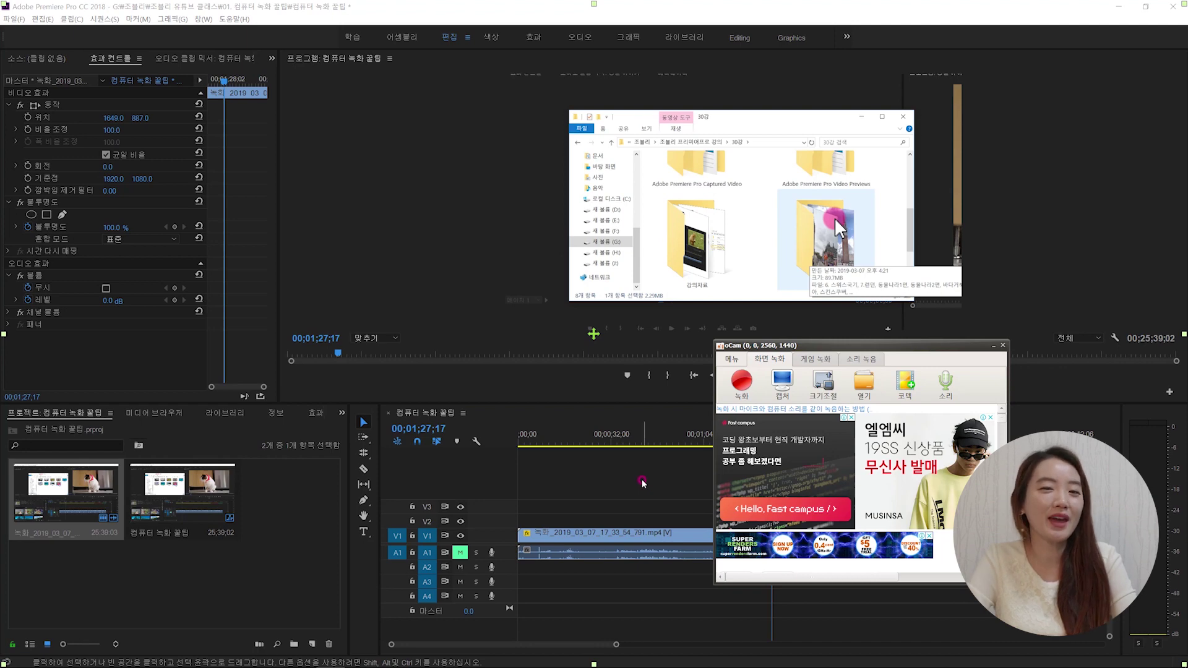